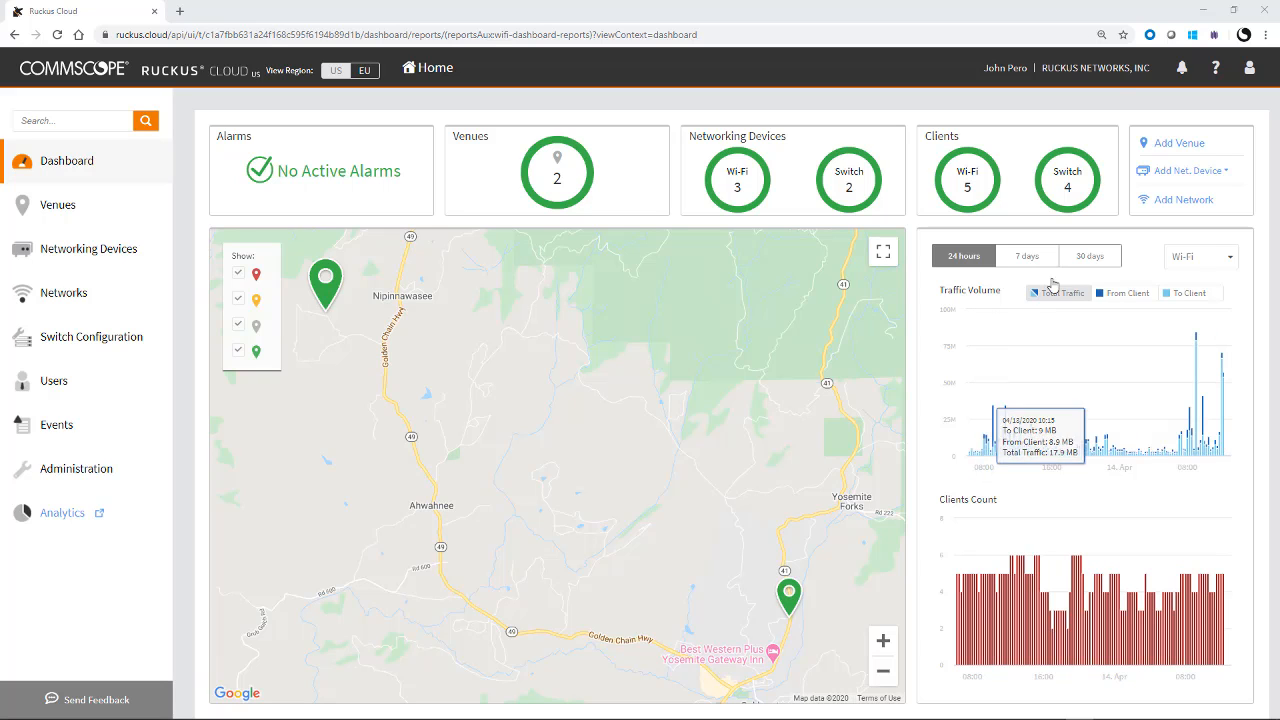
# - Start a new network named Foundry Guest with description Foundry and network type Pre-Shared Key (PSK)
pyautogui.click(1172, 201)
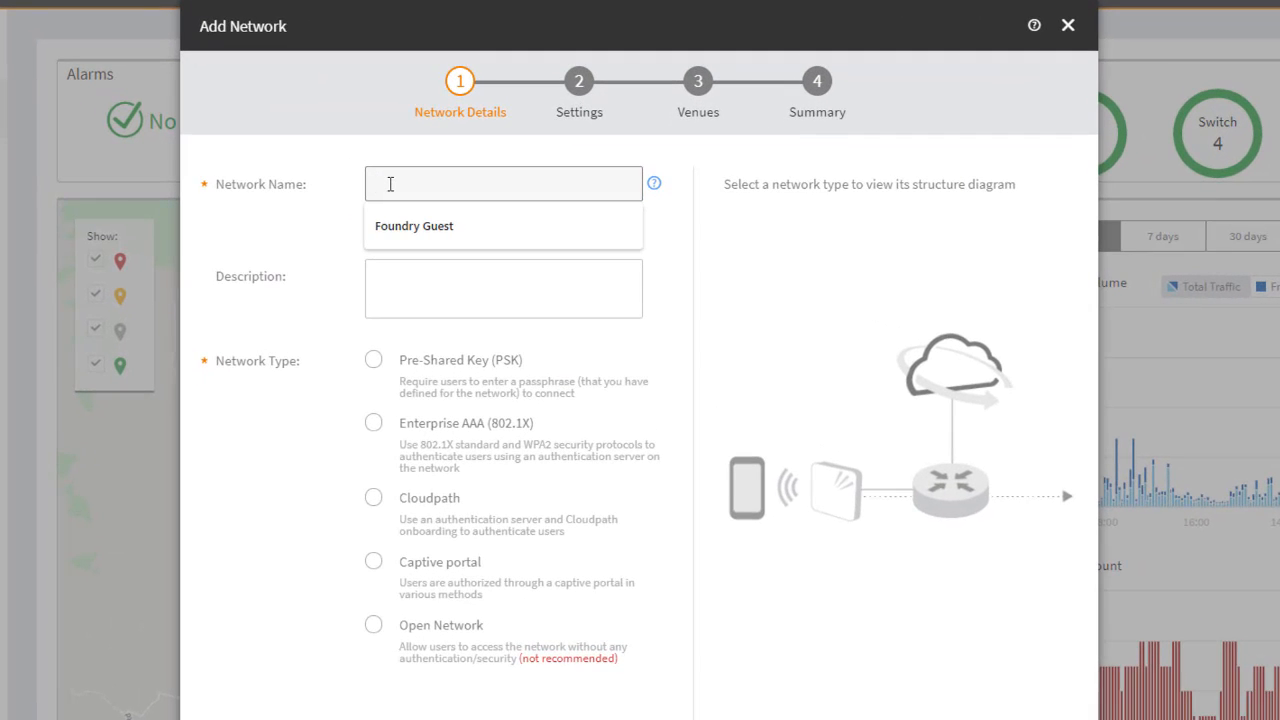
pyautogui.write('Foundry Guest')
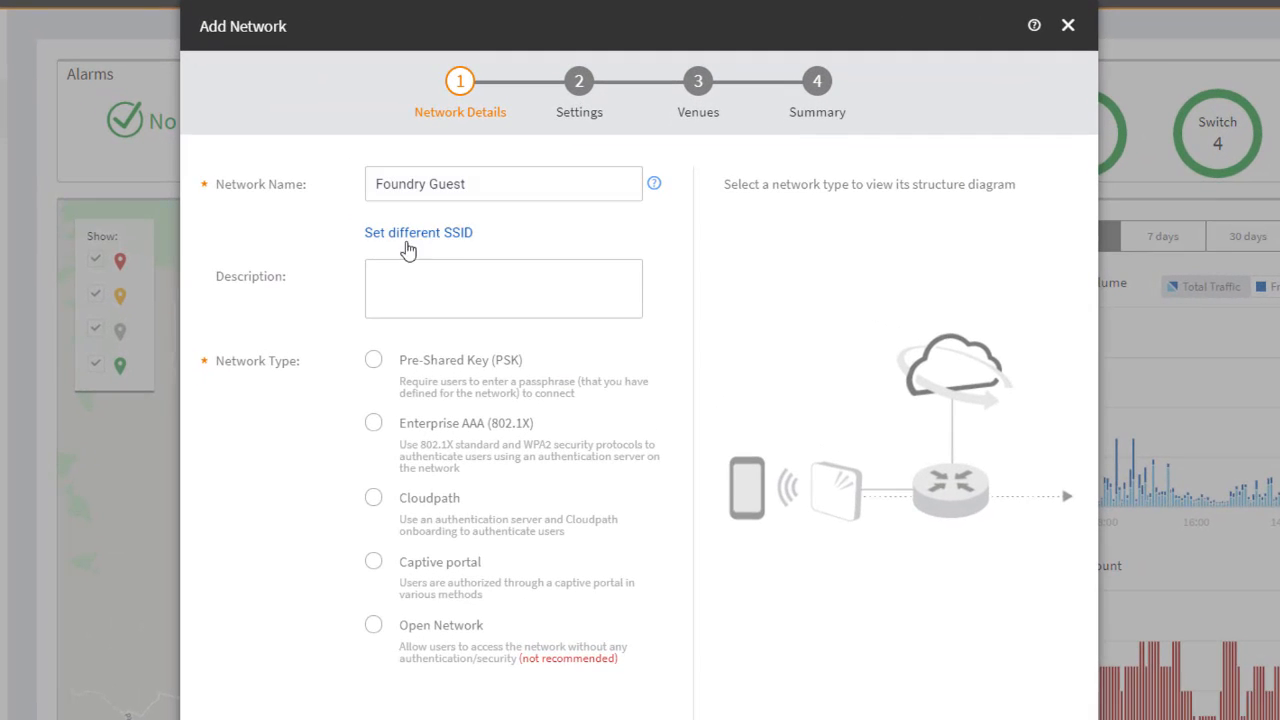
pyautogui.click(396, 293)
pyautogui.write('Foundry')
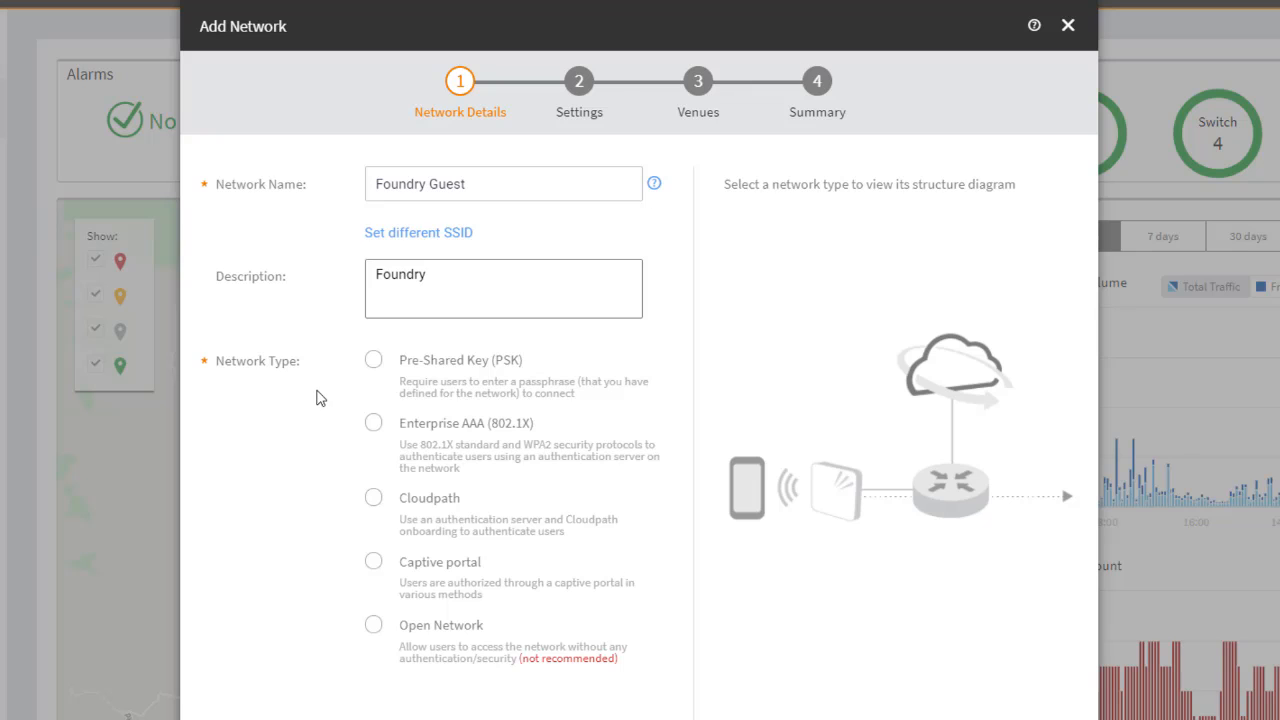
pyautogui.click(372, 367)
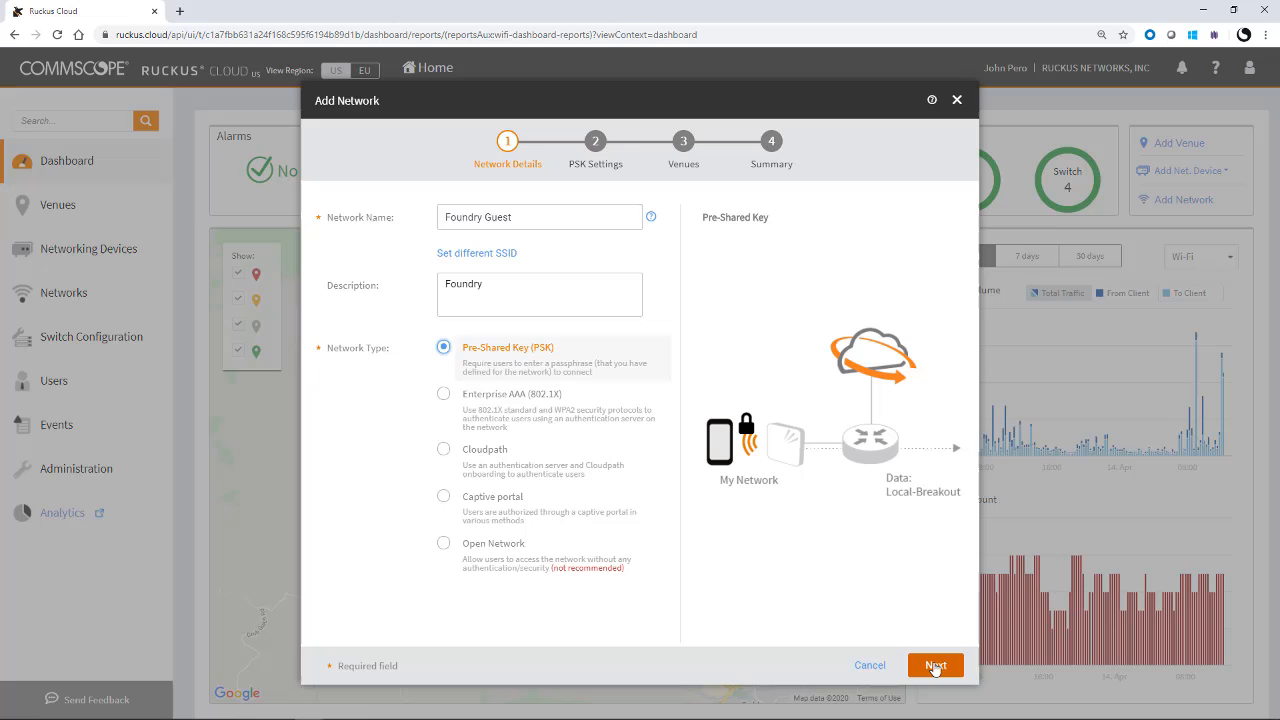
pyautogui.click(935, 665)
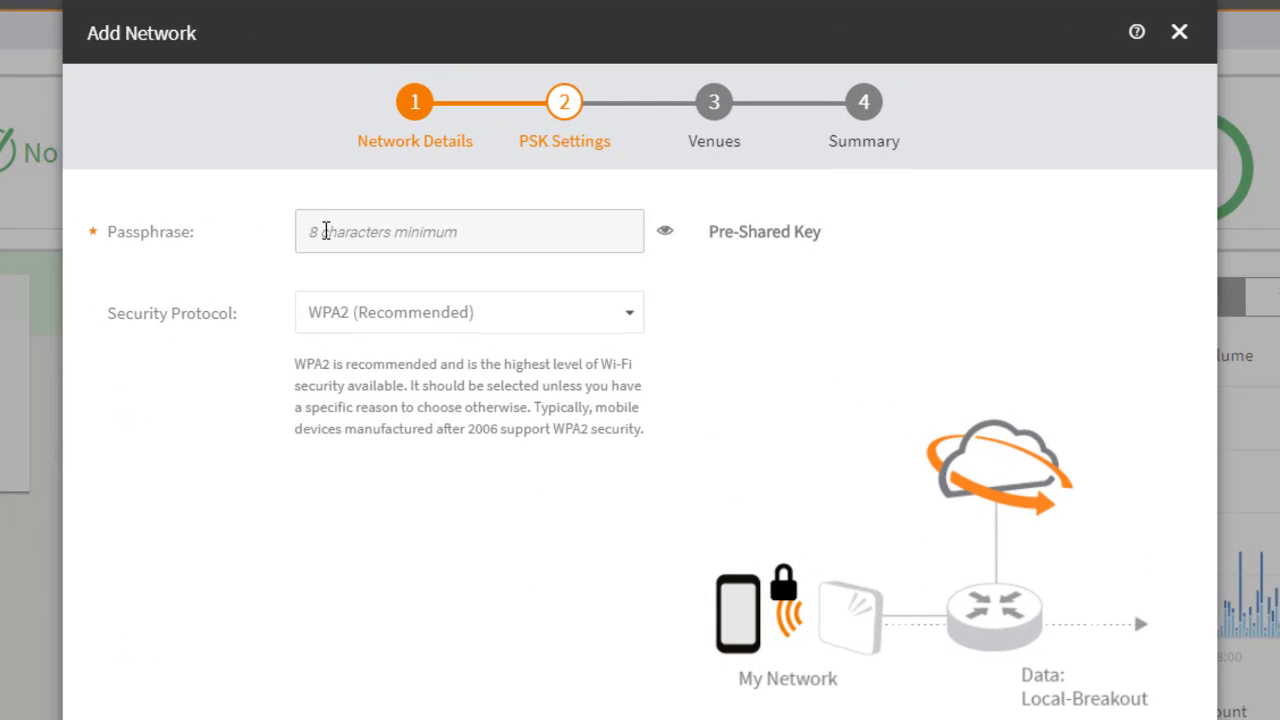
# - Enter the network passphrase, reveal it briefly to check it, and keep WPA2 (Recommended) as the security protocol
pyautogui.click(326, 232)
pyautogui.hotkey('ctrl', 'v')
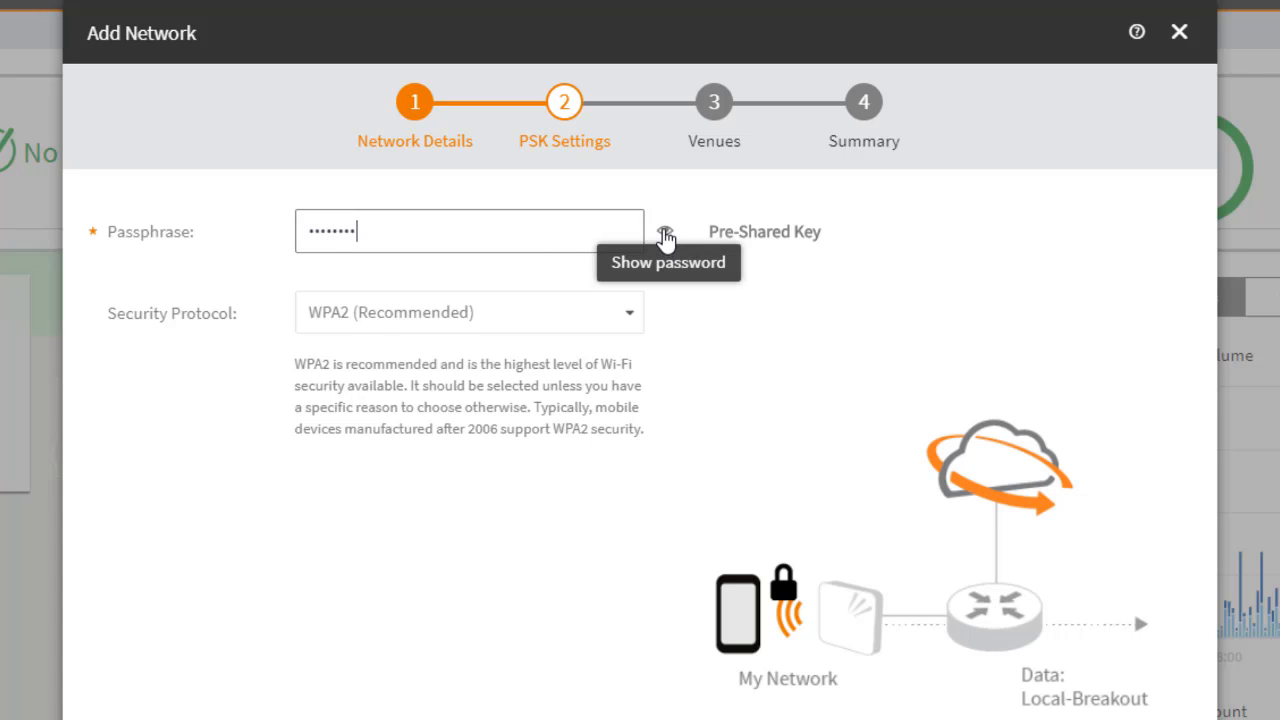
pyautogui.click(665, 231)
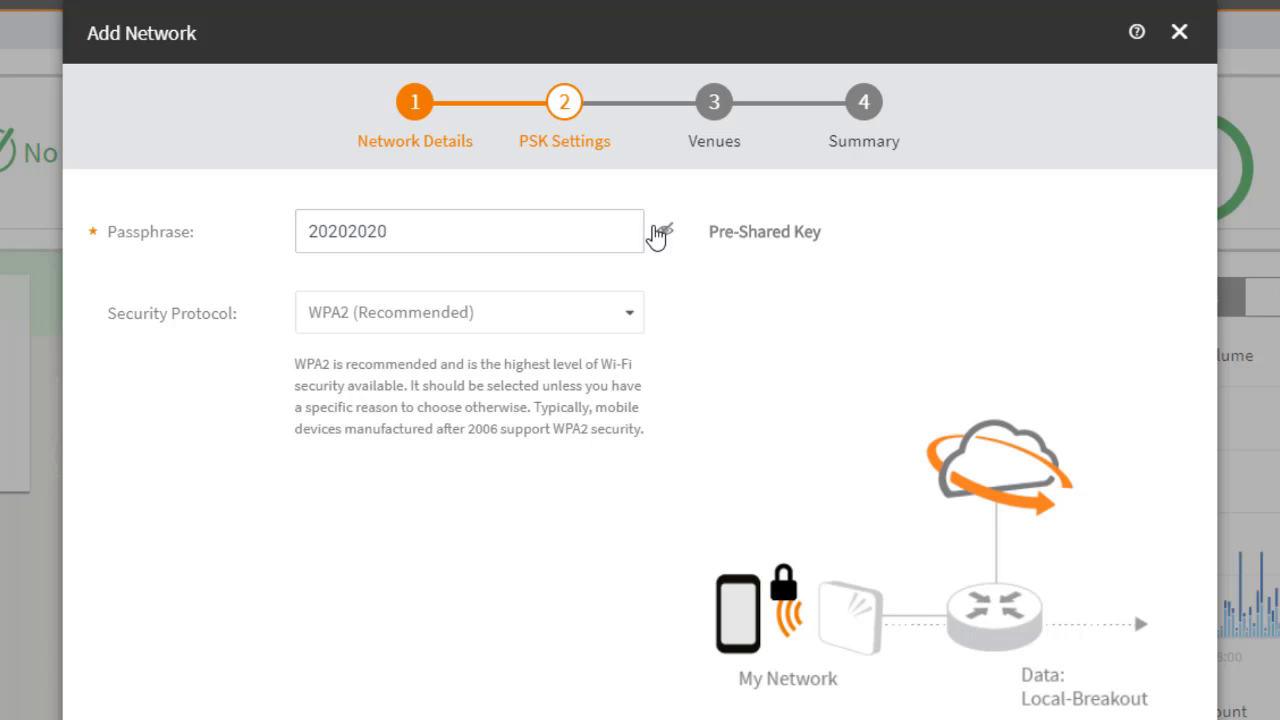
pyautogui.click(665, 233)
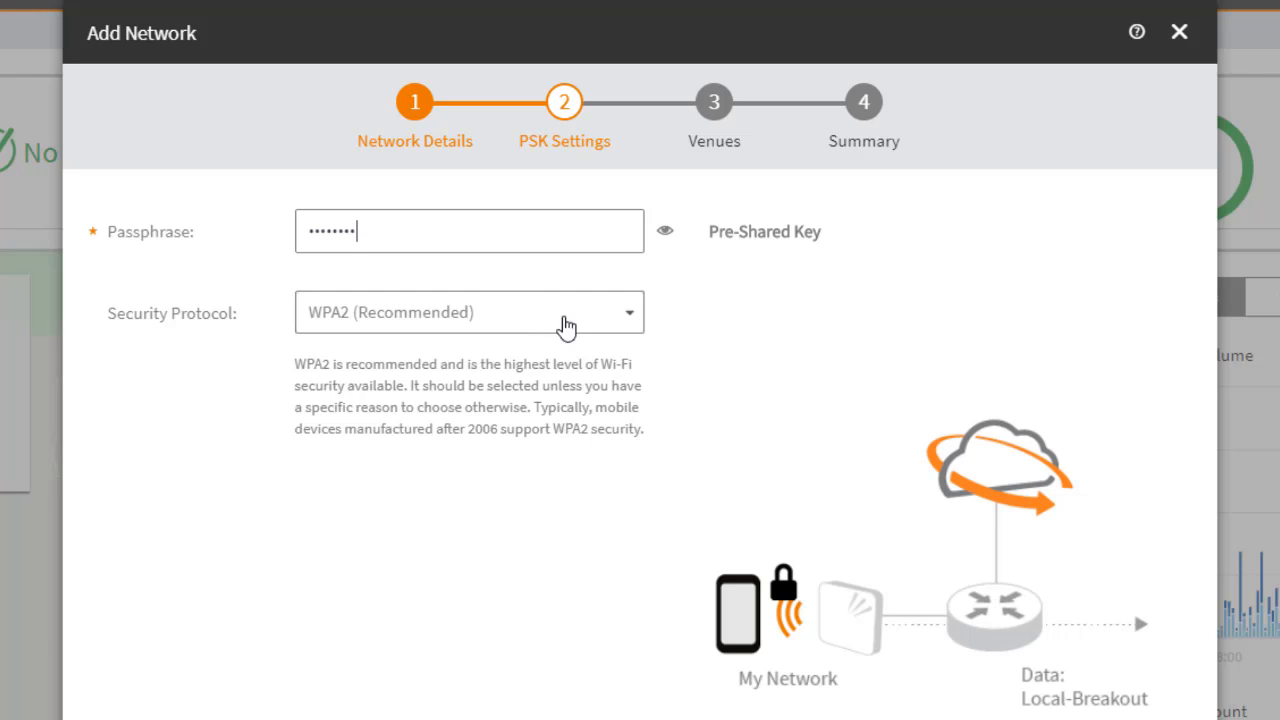
pyautogui.click(625, 318)
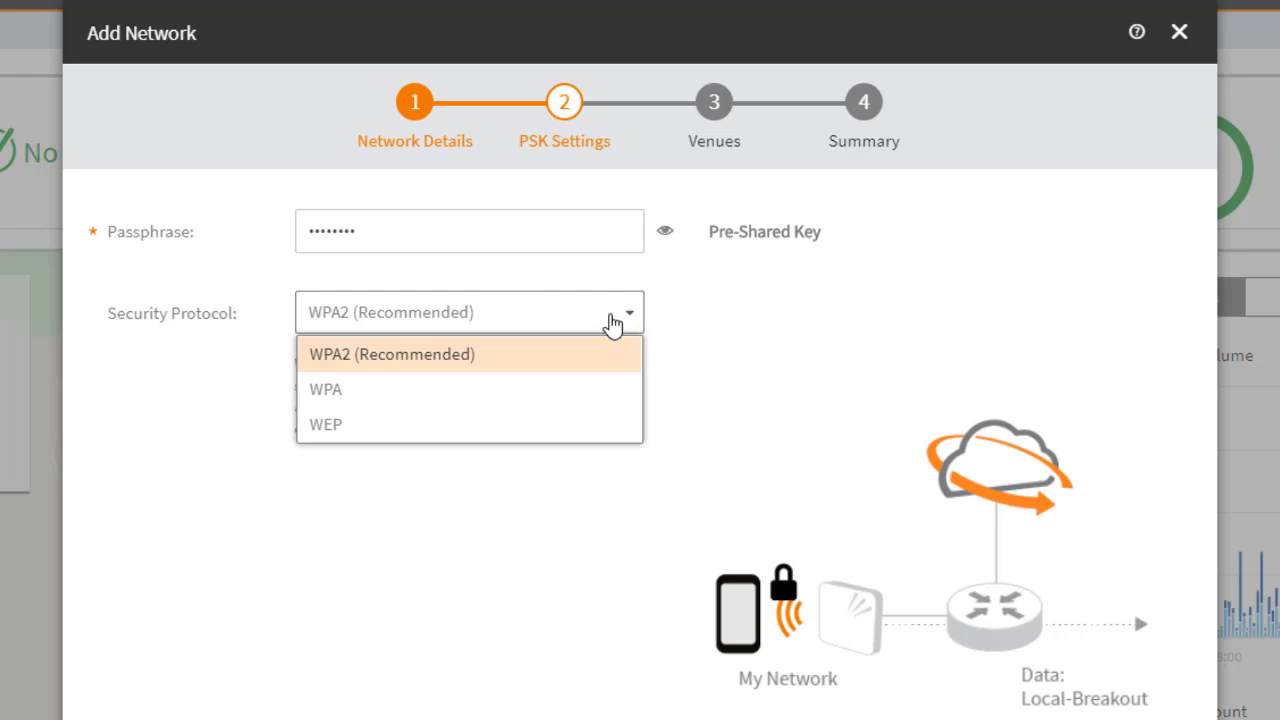
pyautogui.click(612, 322)
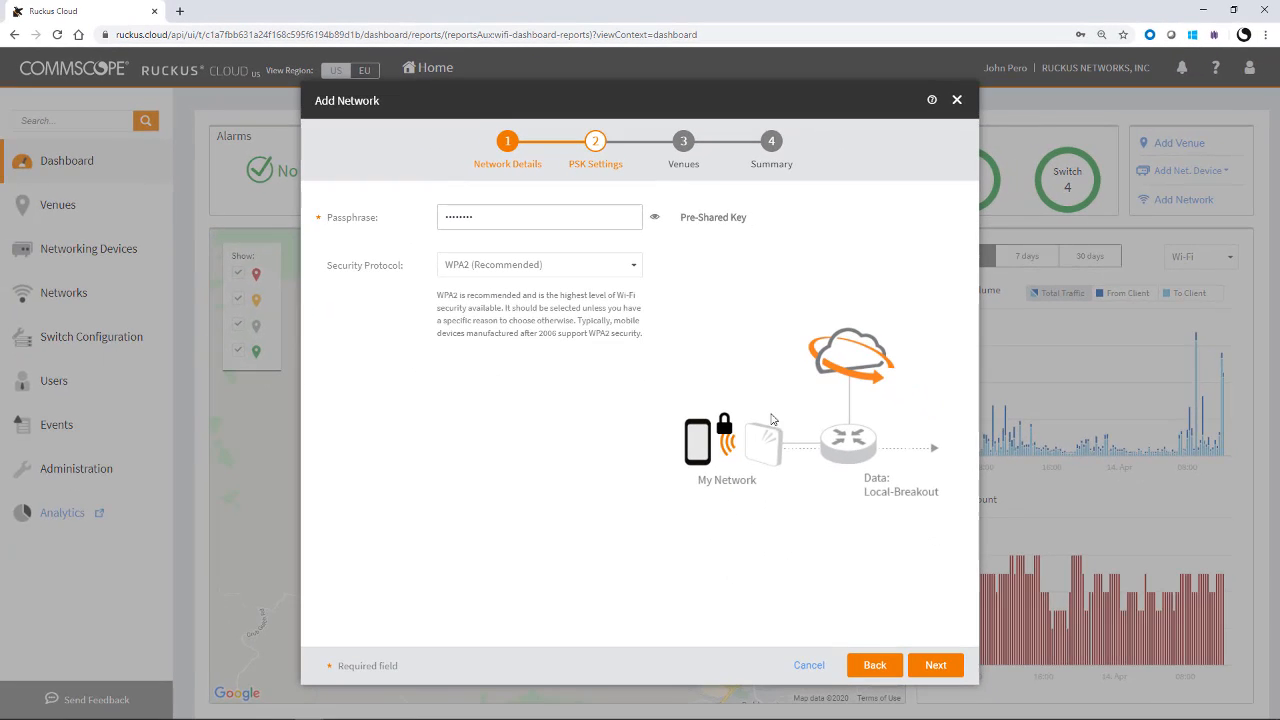
# - Continue to the venue selection and activate the network on the Foundry venue
pyautogui.click(933, 666)
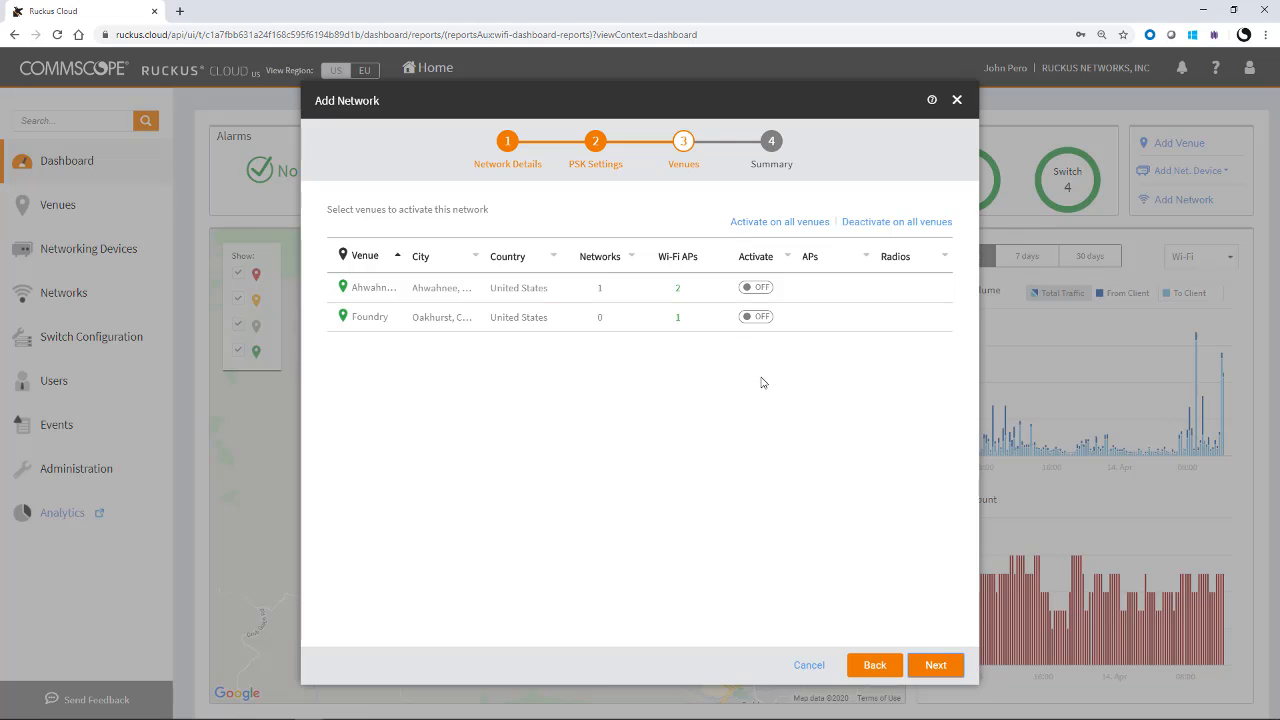
pyautogui.click(757, 317)
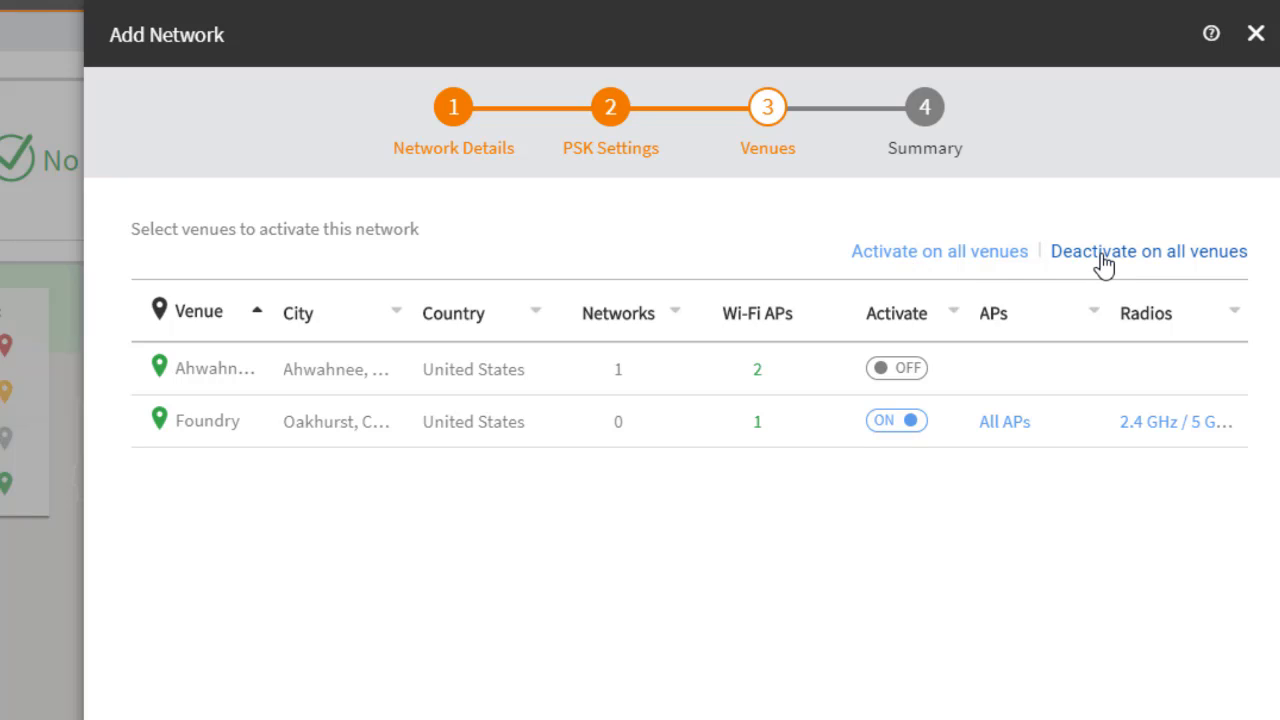
# - Try activating the network on specific AP groups at Foundry, go back to All APs, view the radio bands, and cancel
pyautogui.click(1005, 422)
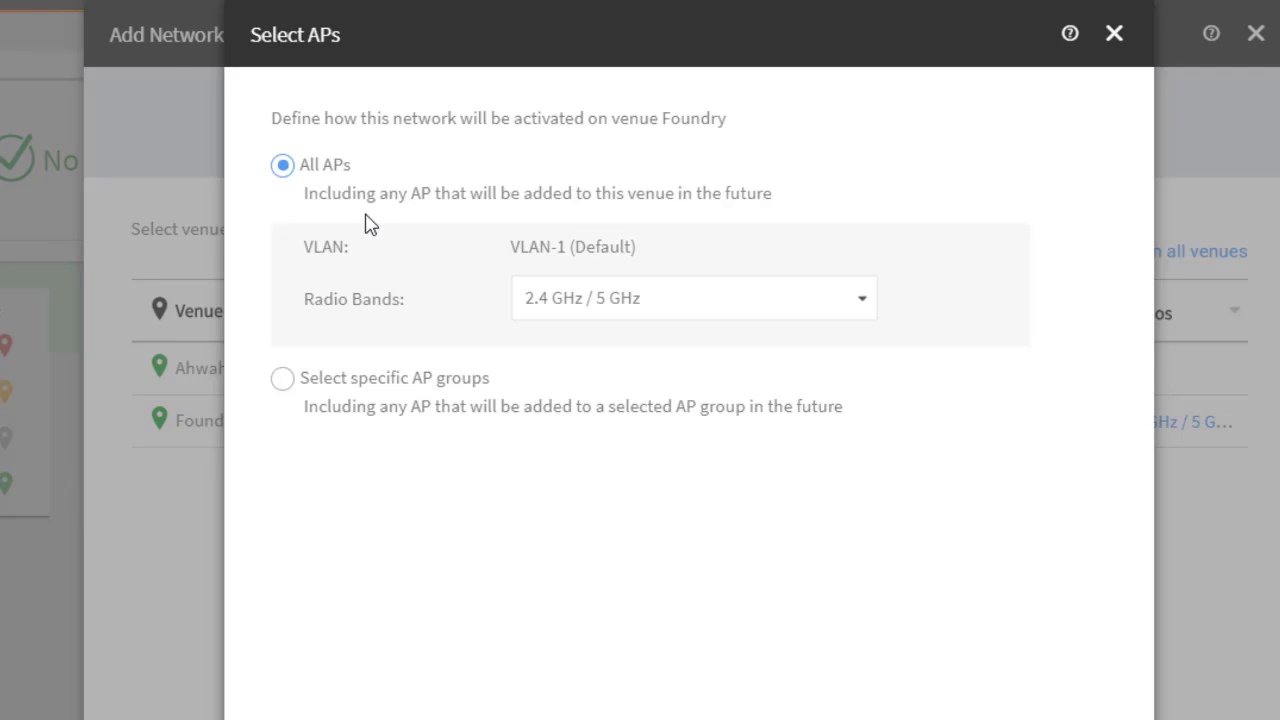
pyautogui.click(284, 381)
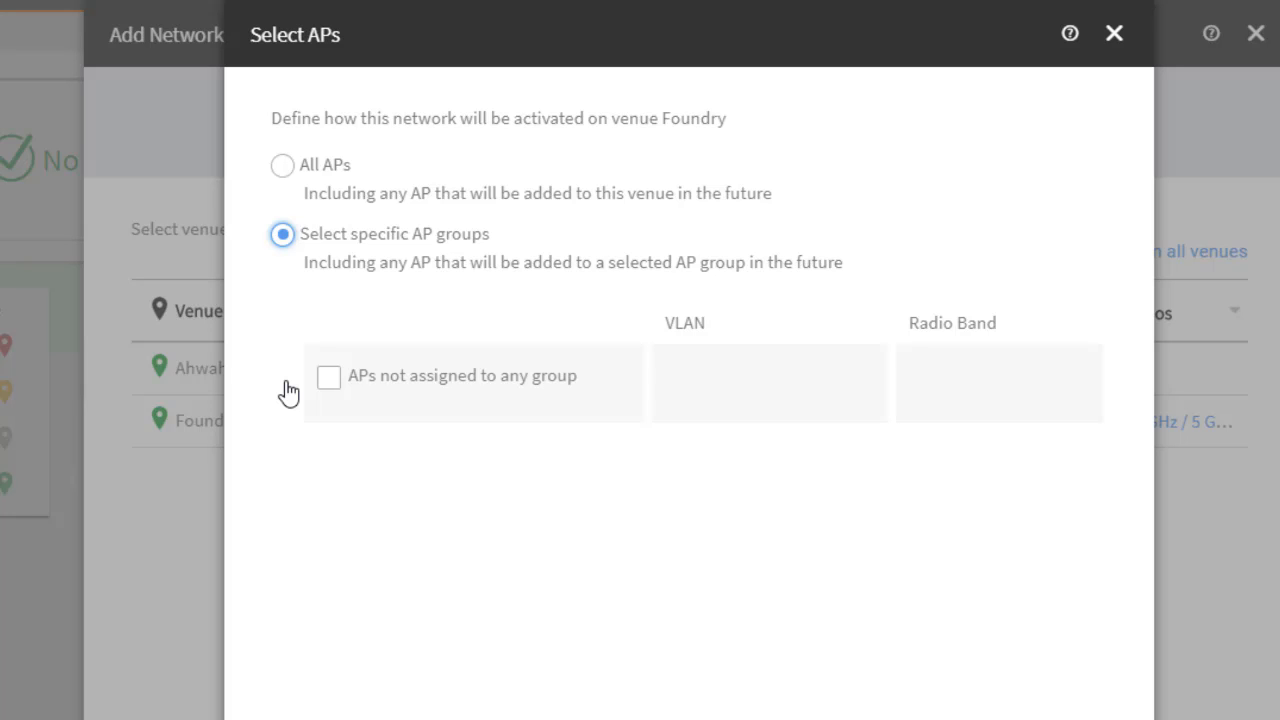
pyautogui.click(282, 168)
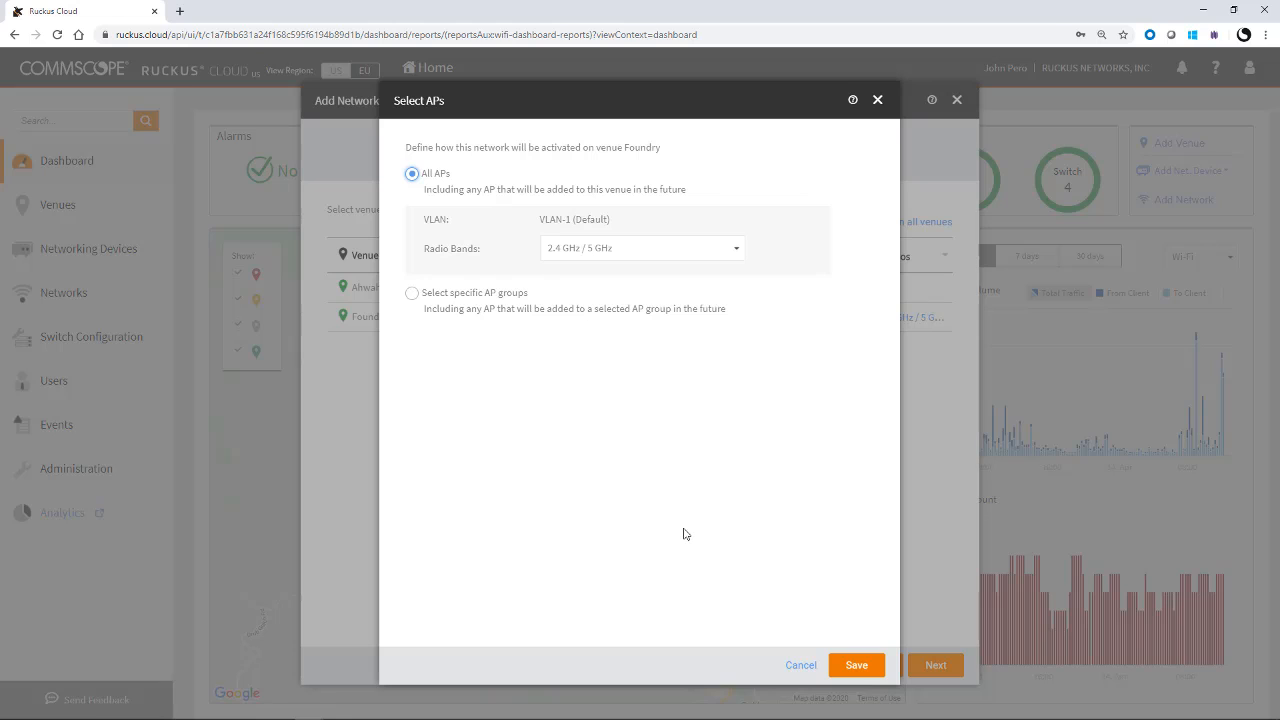
pyautogui.click(737, 250)
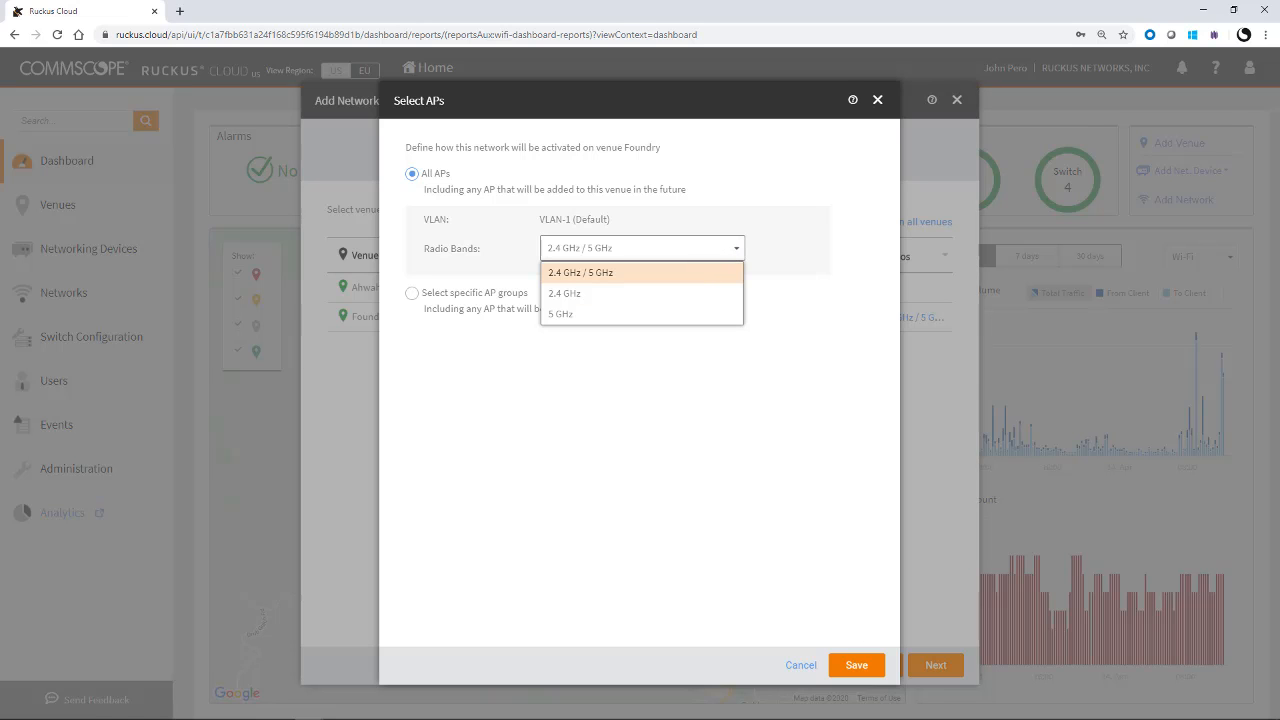
pyautogui.click(800, 666)
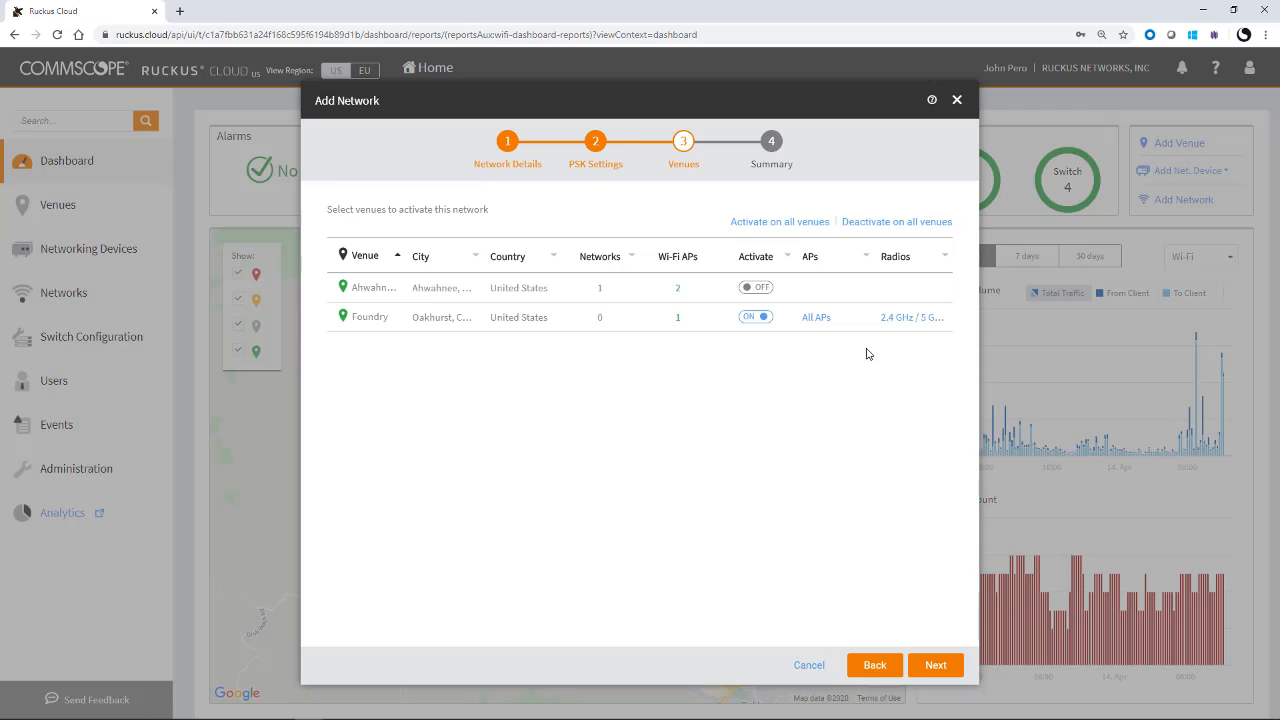
# - Save the Foundry venue activation for All APs on 2.4 GHz / 5 GHz and open the network's advanced settings from the summary
pyautogui.click(895, 320)
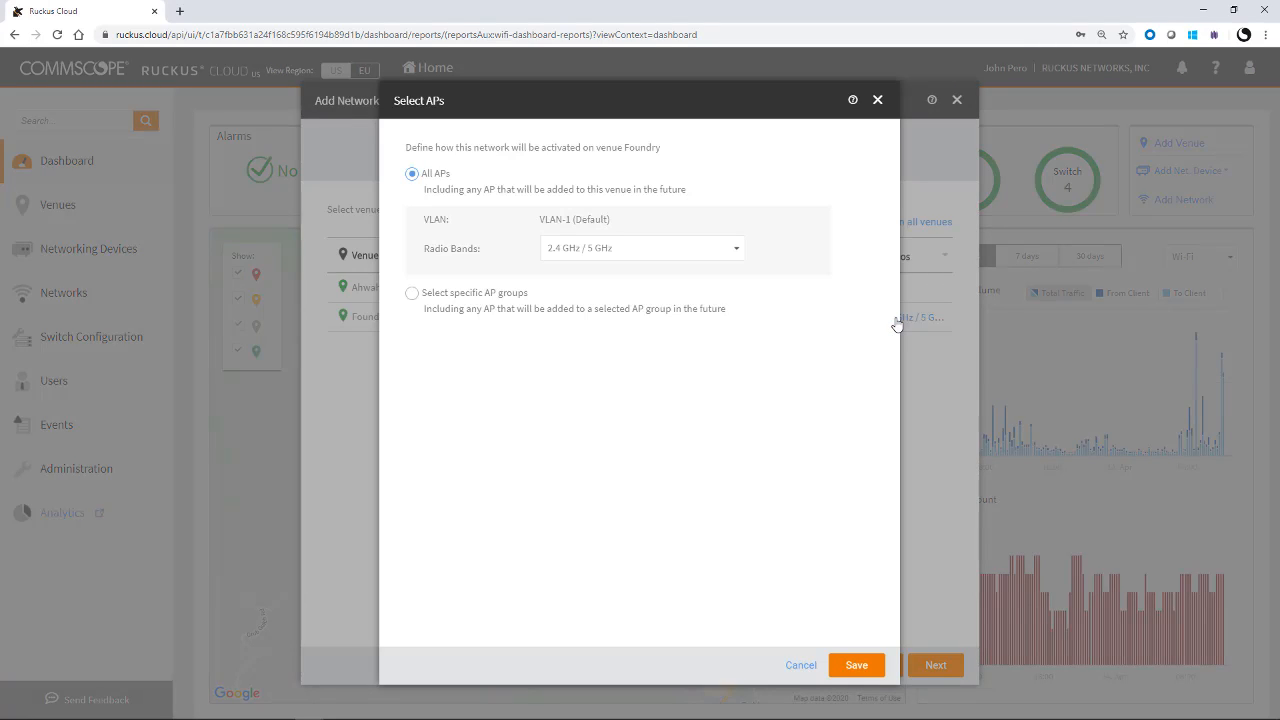
pyautogui.click(727, 259)
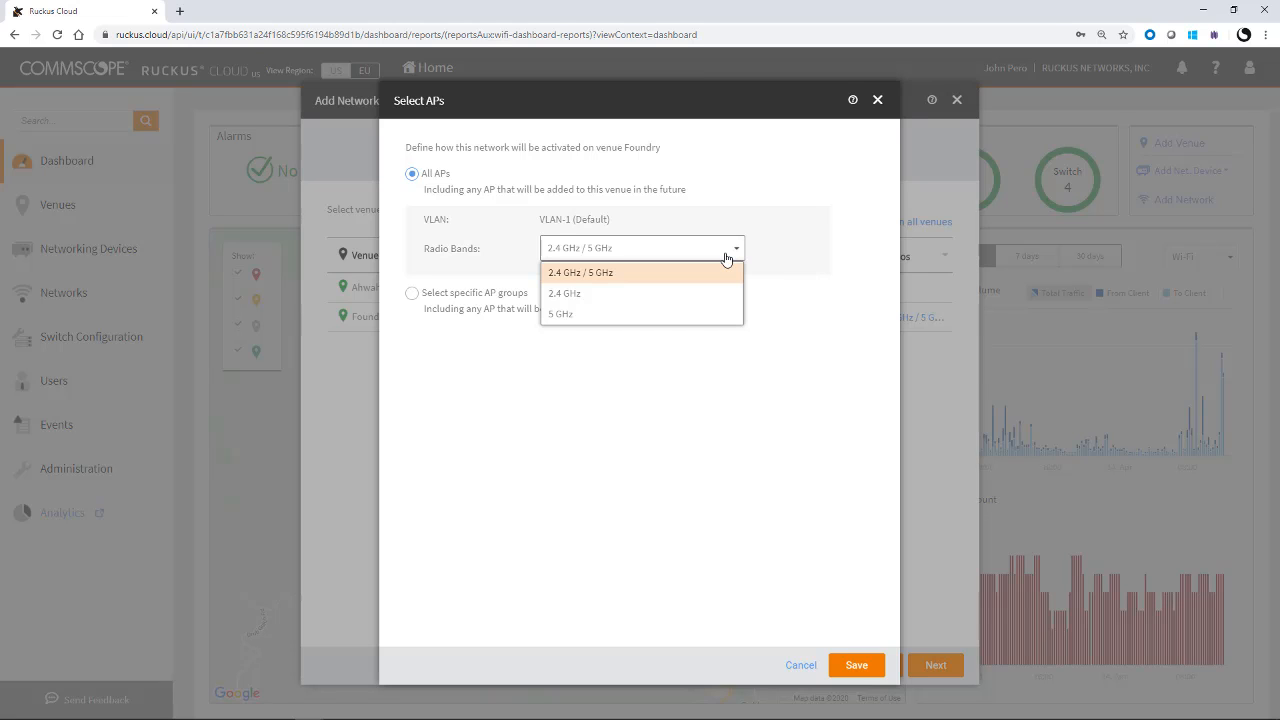
pyautogui.click(719, 414)
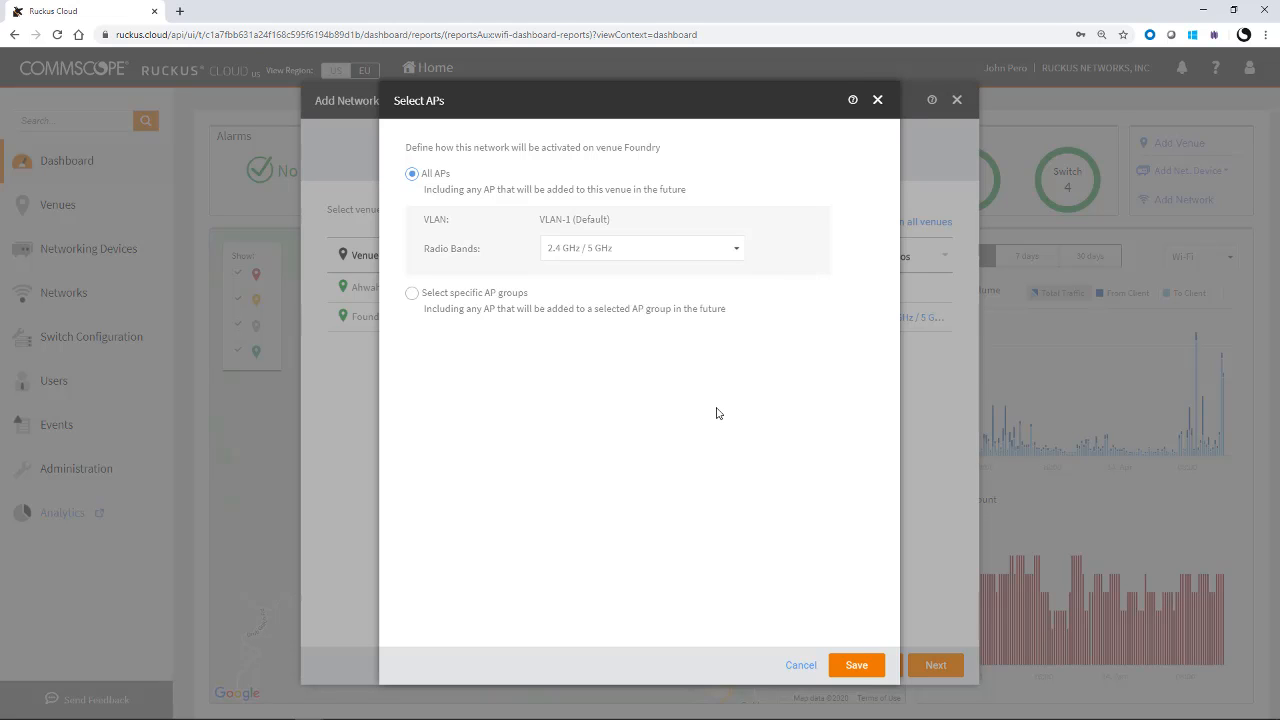
pyautogui.click(865, 668)
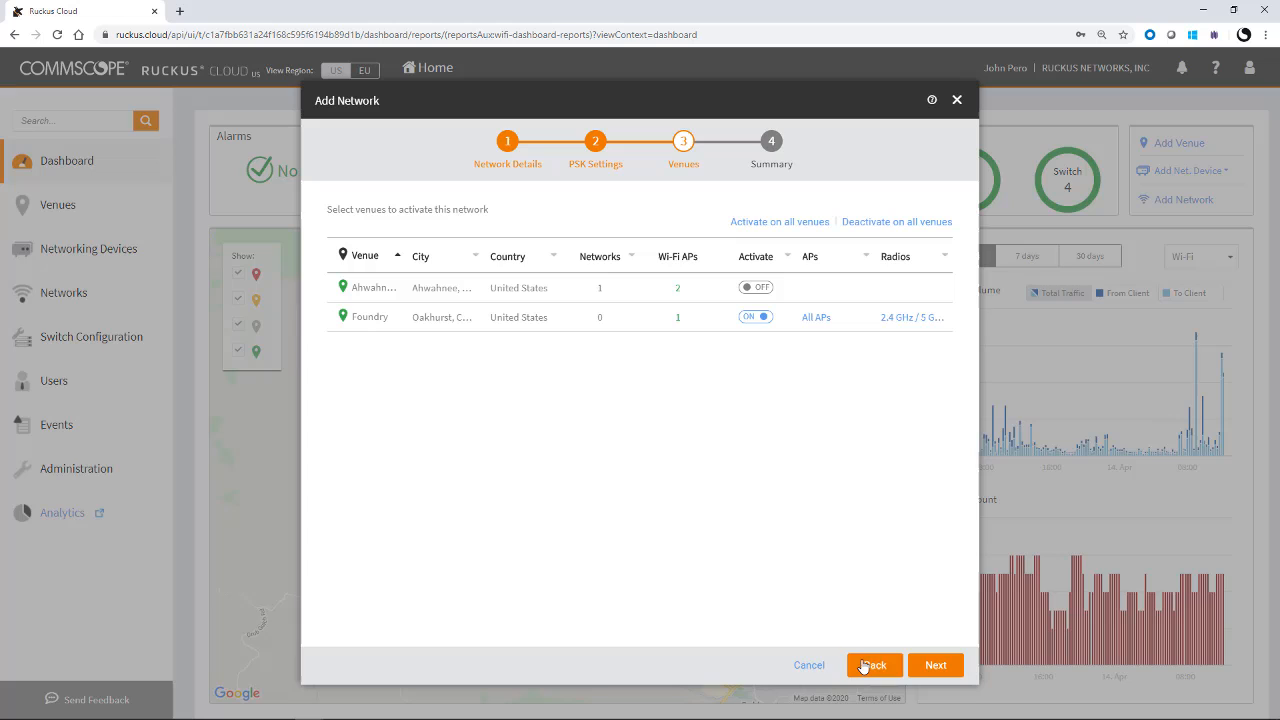
pyautogui.click(932, 666)
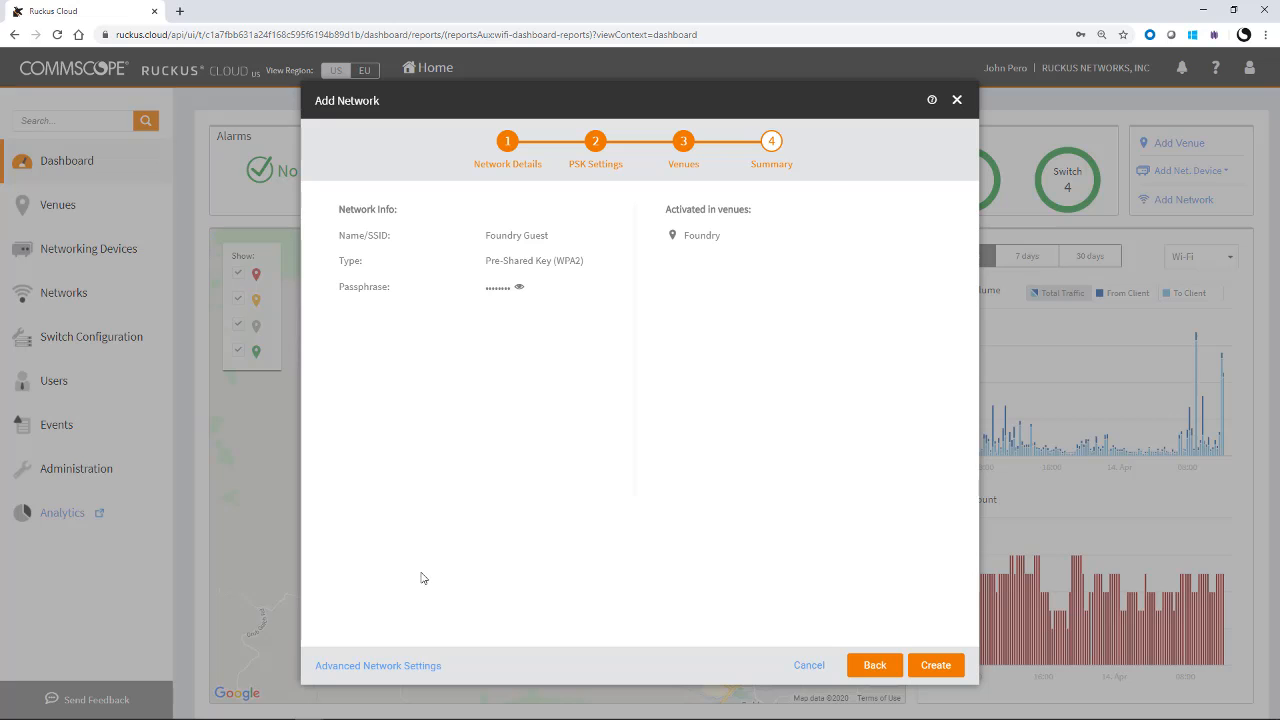
pyautogui.click(386, 666)
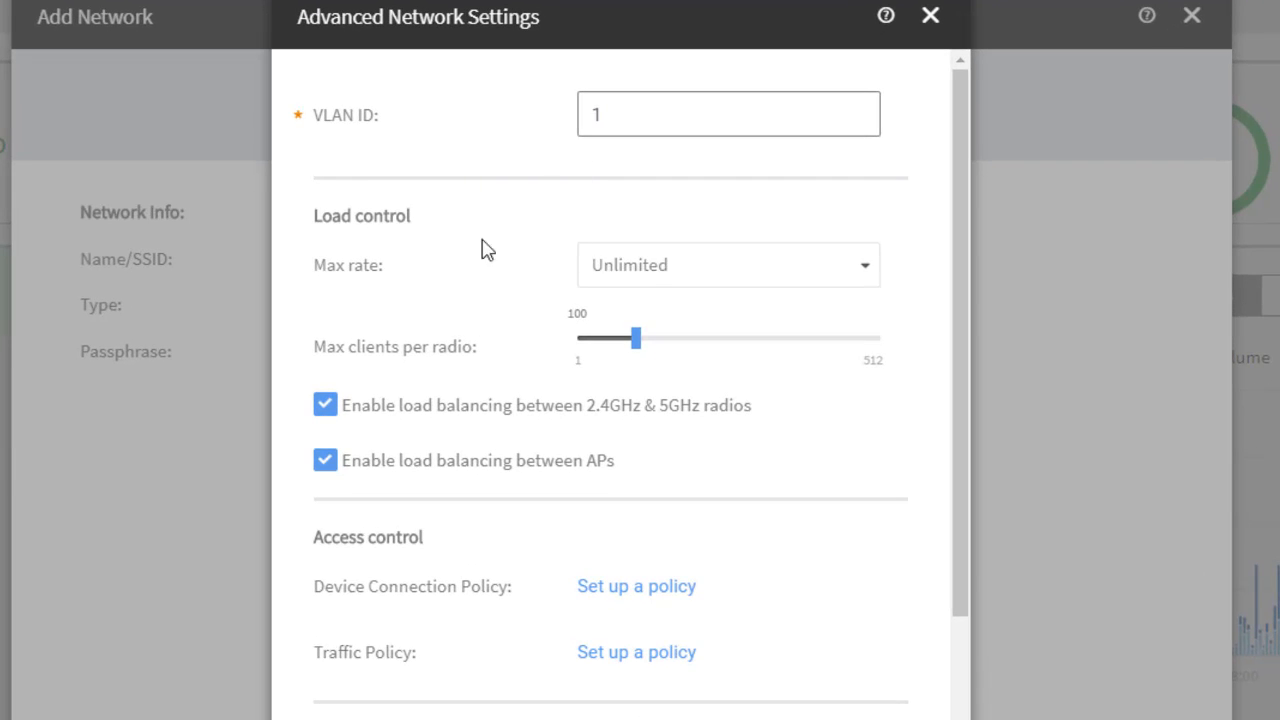
# - Try the Per AP max rate under load control and return it to Unlimited
pyautogui.click(864, 270)
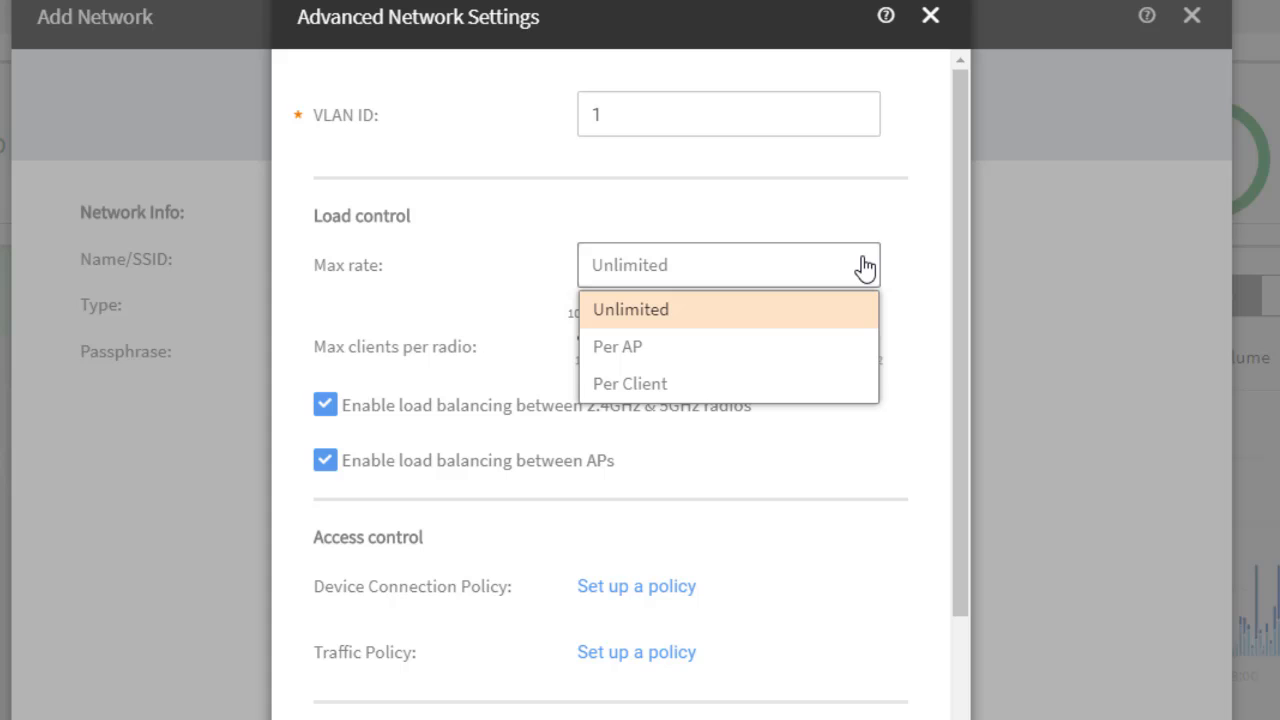
pyautogui.click(740, 353)
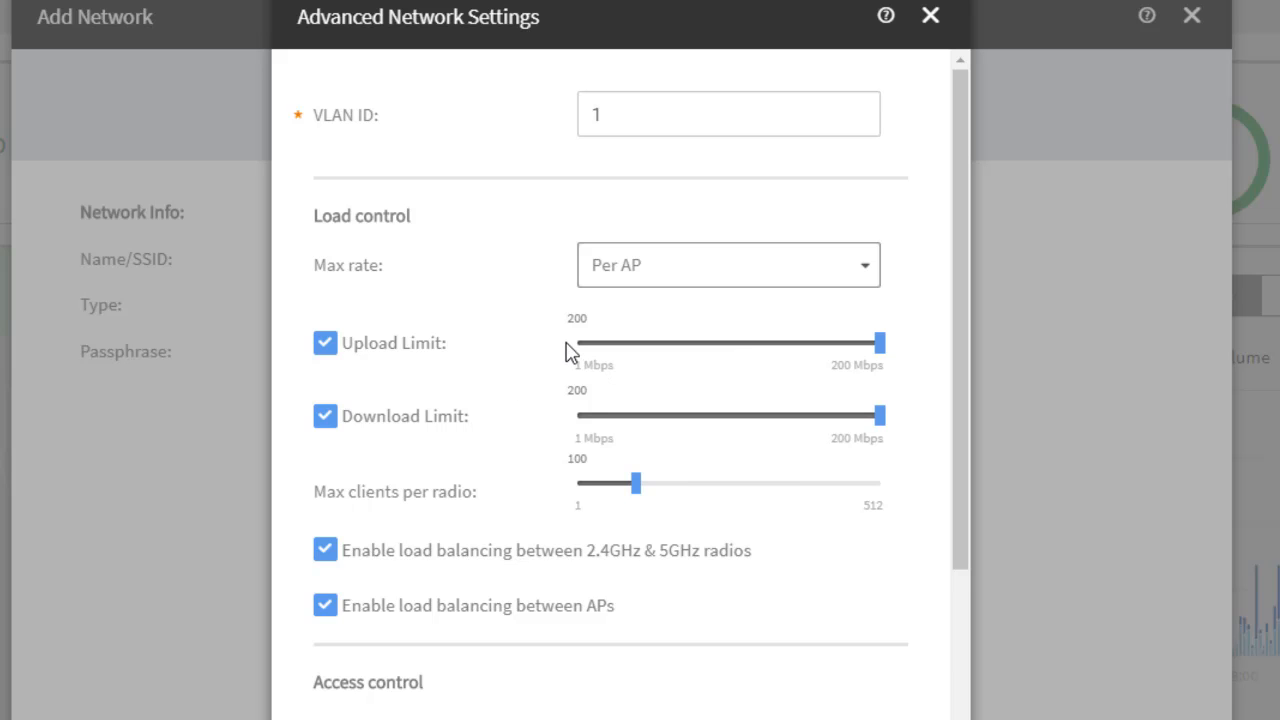
pyautogui.click(852, 278)
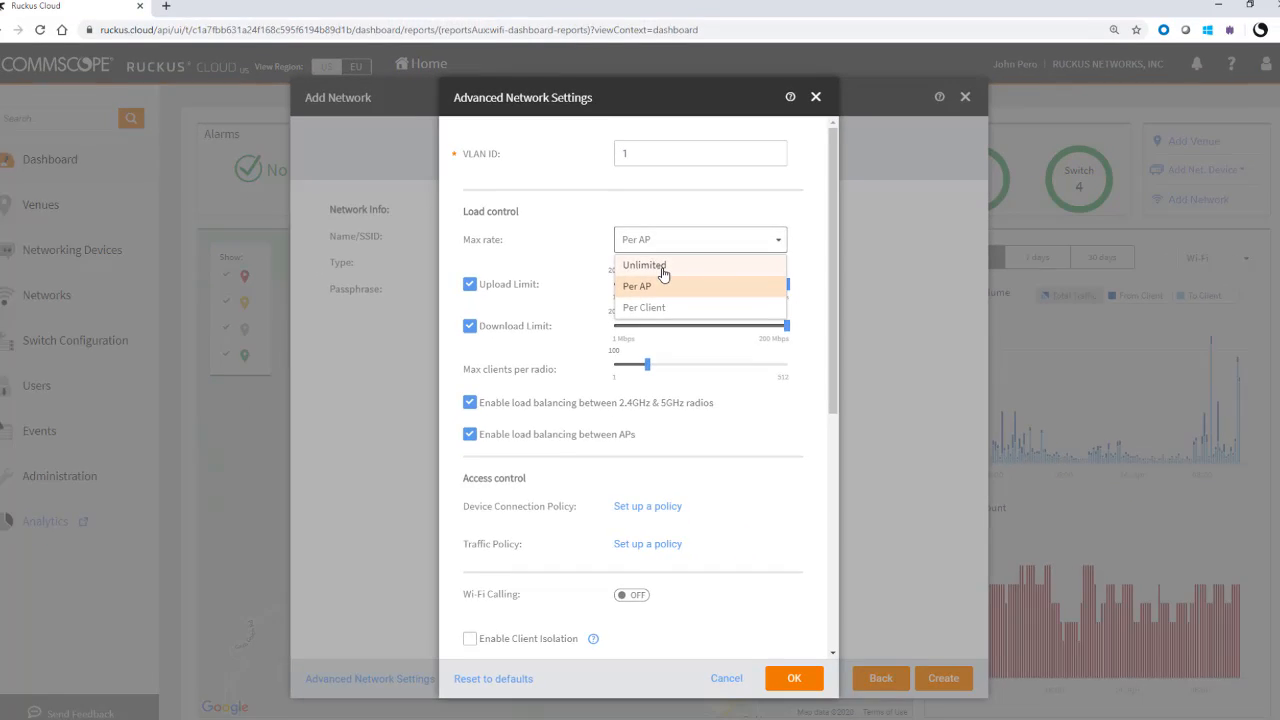
pyautogui.click(690, 310)
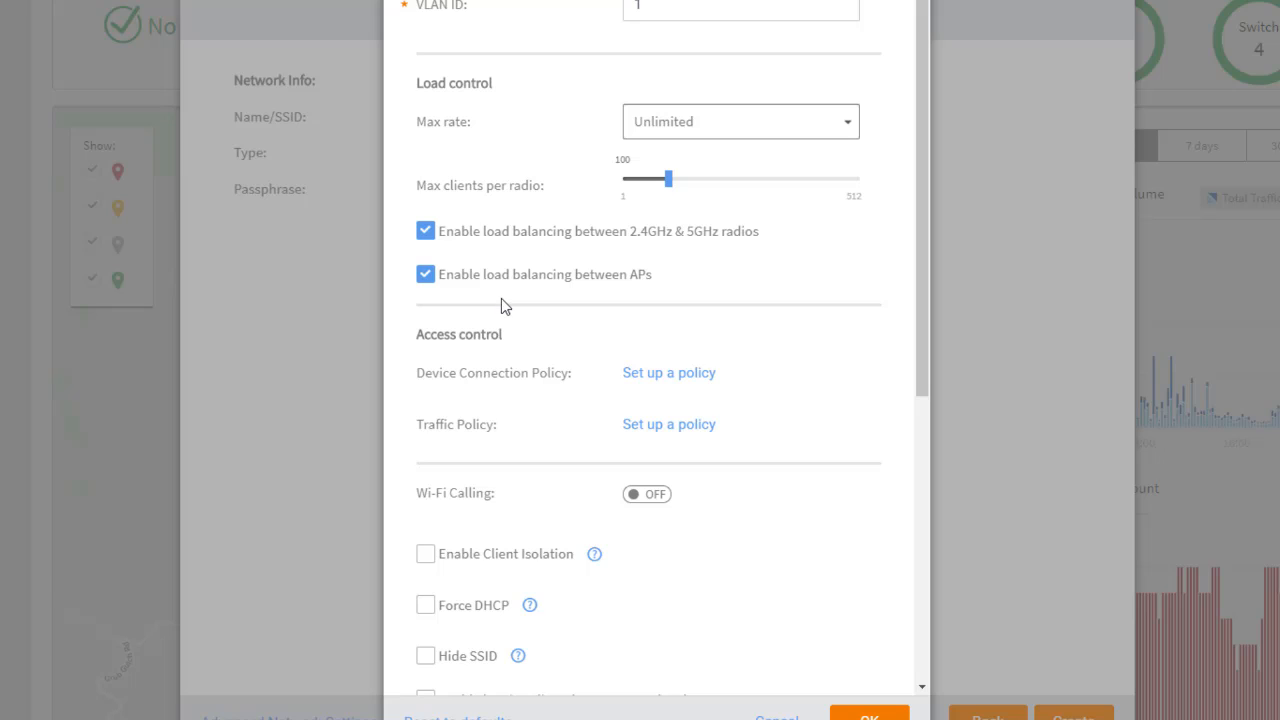
# - Try a device connection policy that blocks connections from listed MAC addresses, view the MAC address entry form, and cancel the policy
pyautogui.click(660, 379)
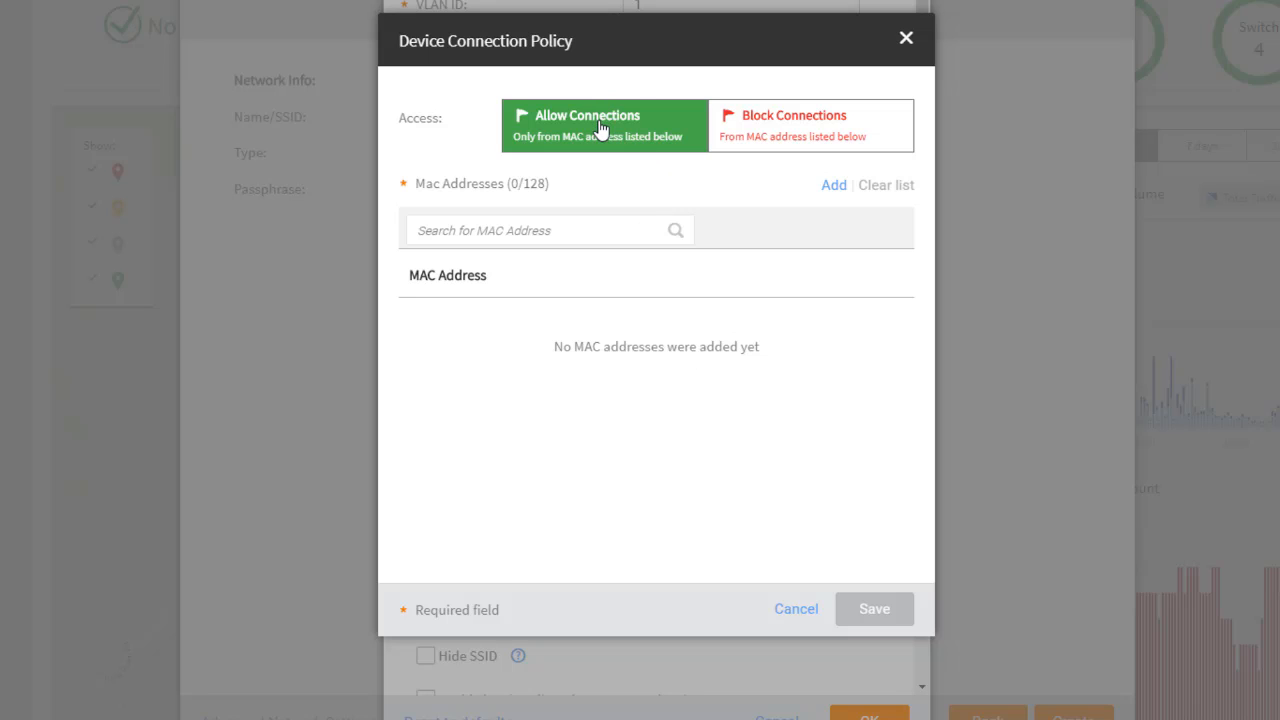
pyautogui.click(769, 118)
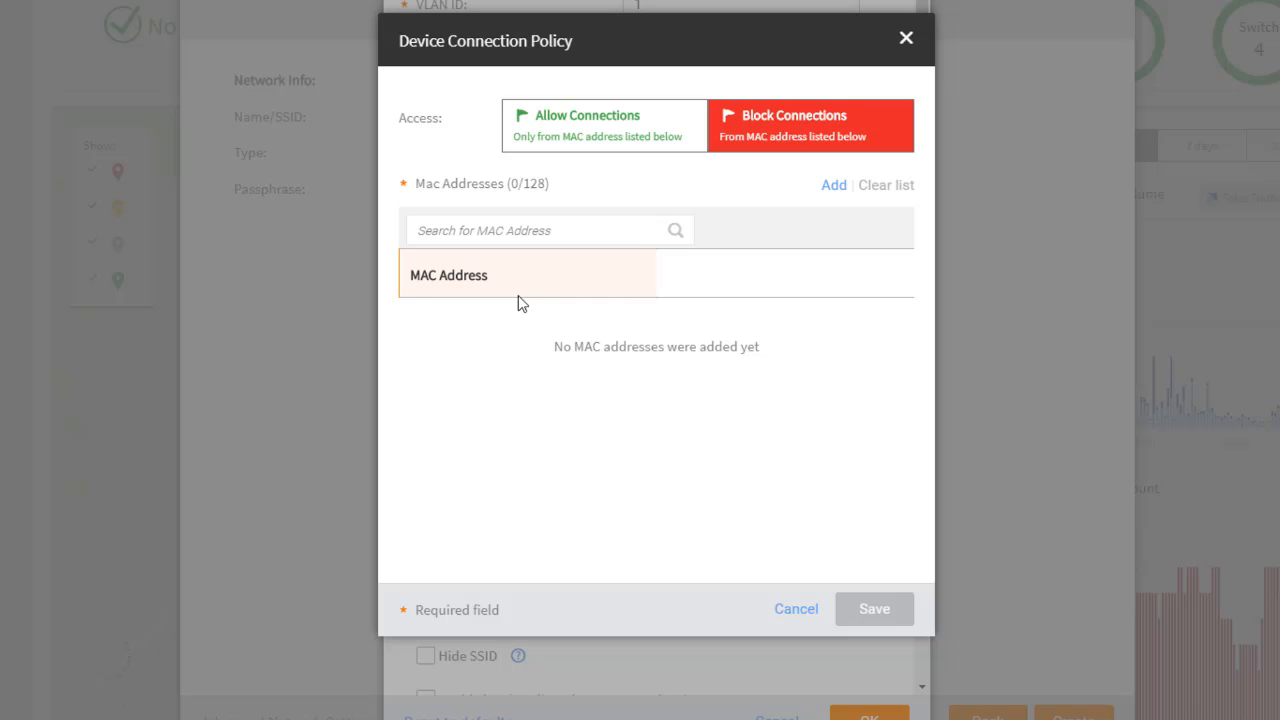
pyautogui.click(834, 187)
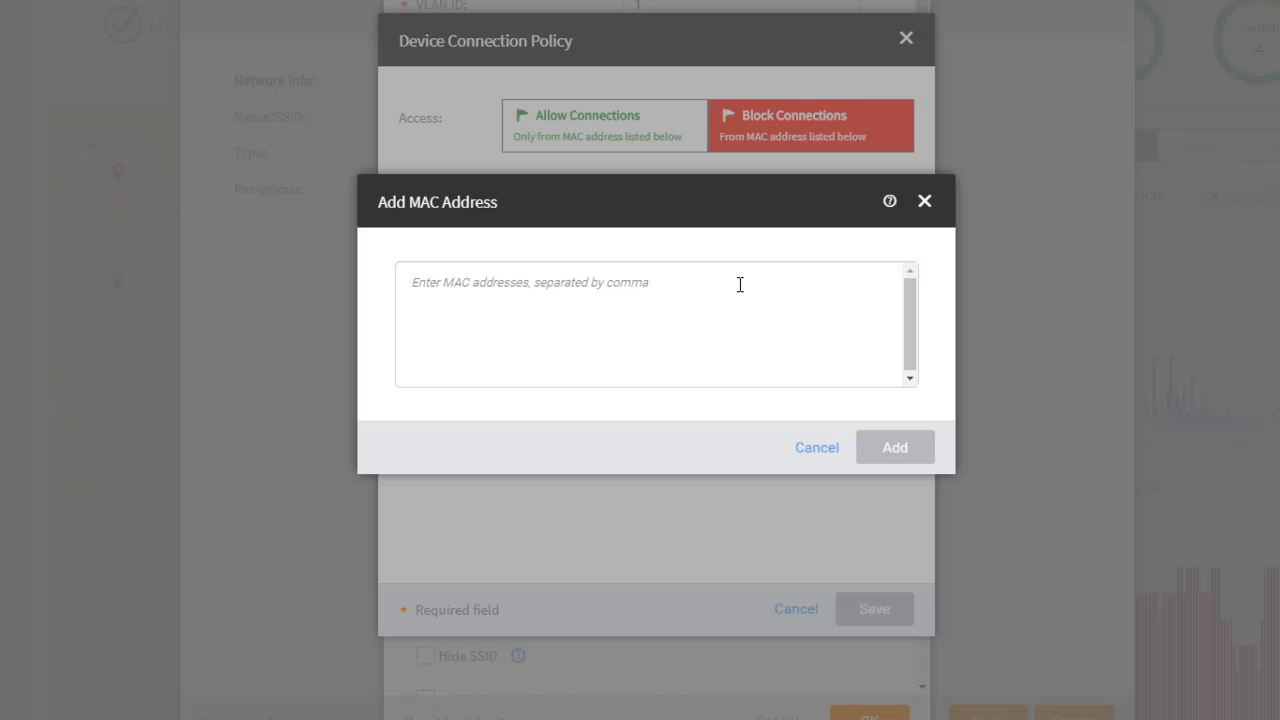
pyautogui.click(815, 449)
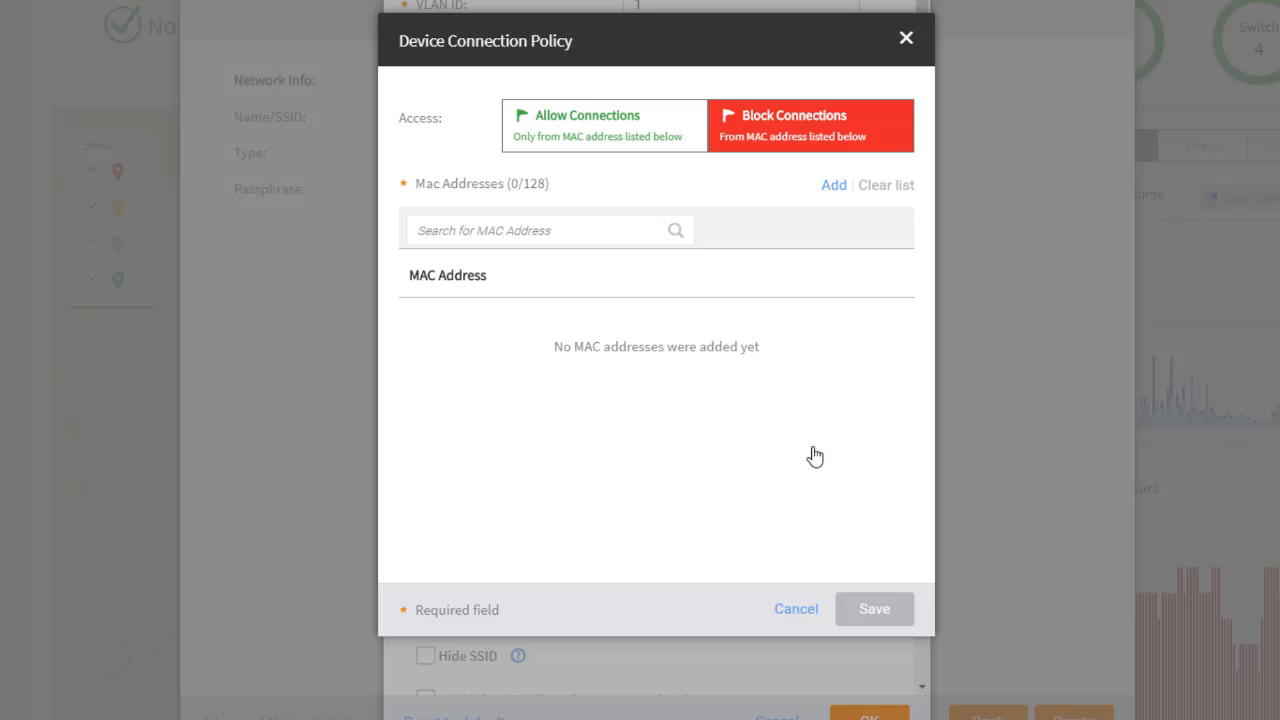
pyautogui.click(792, 609)
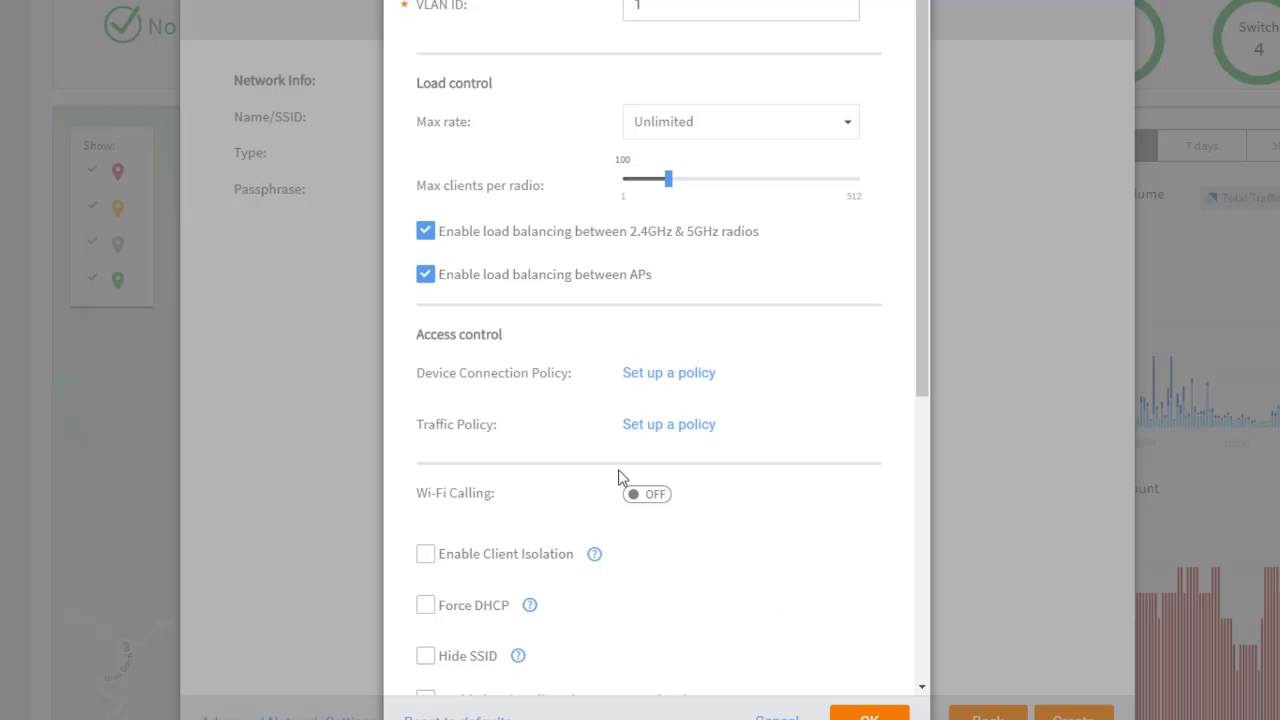
# - Try a traffic policy that blocks traffic by default, view a rule's protocol and source IP address options, and cancel the policy
pyautogui.click(669, 428)
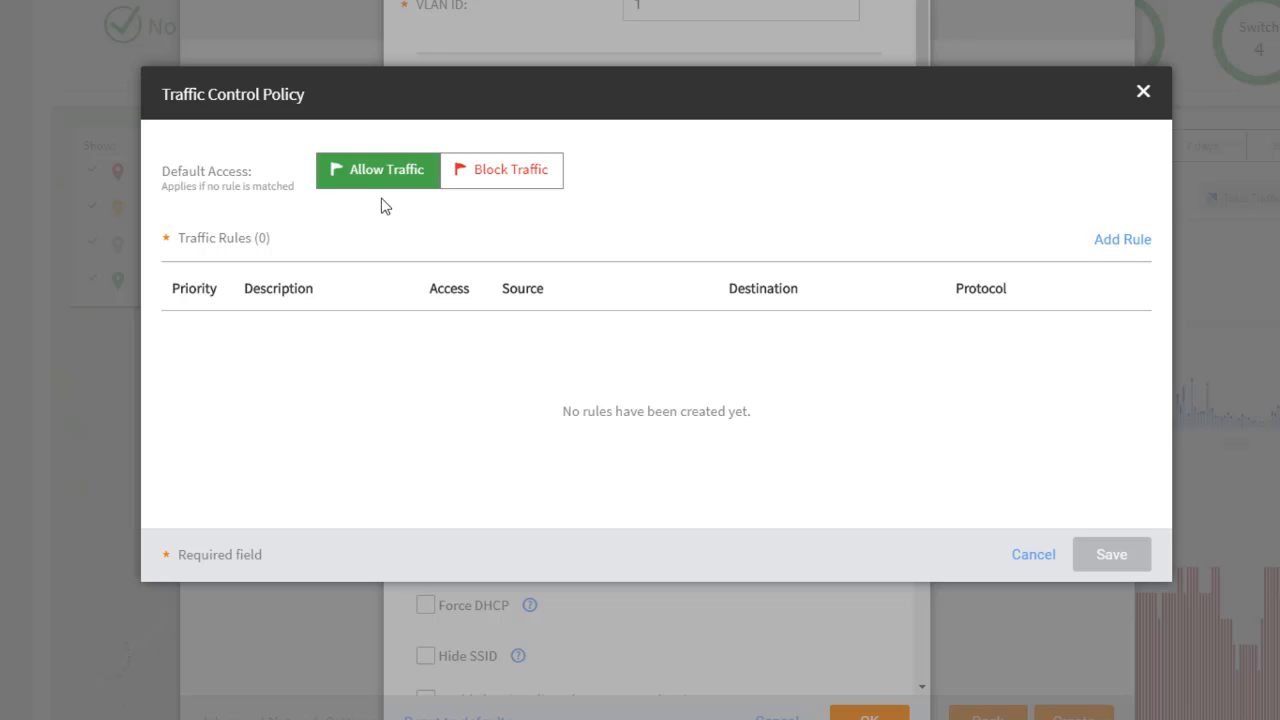
pyautogui.click(492, 178)
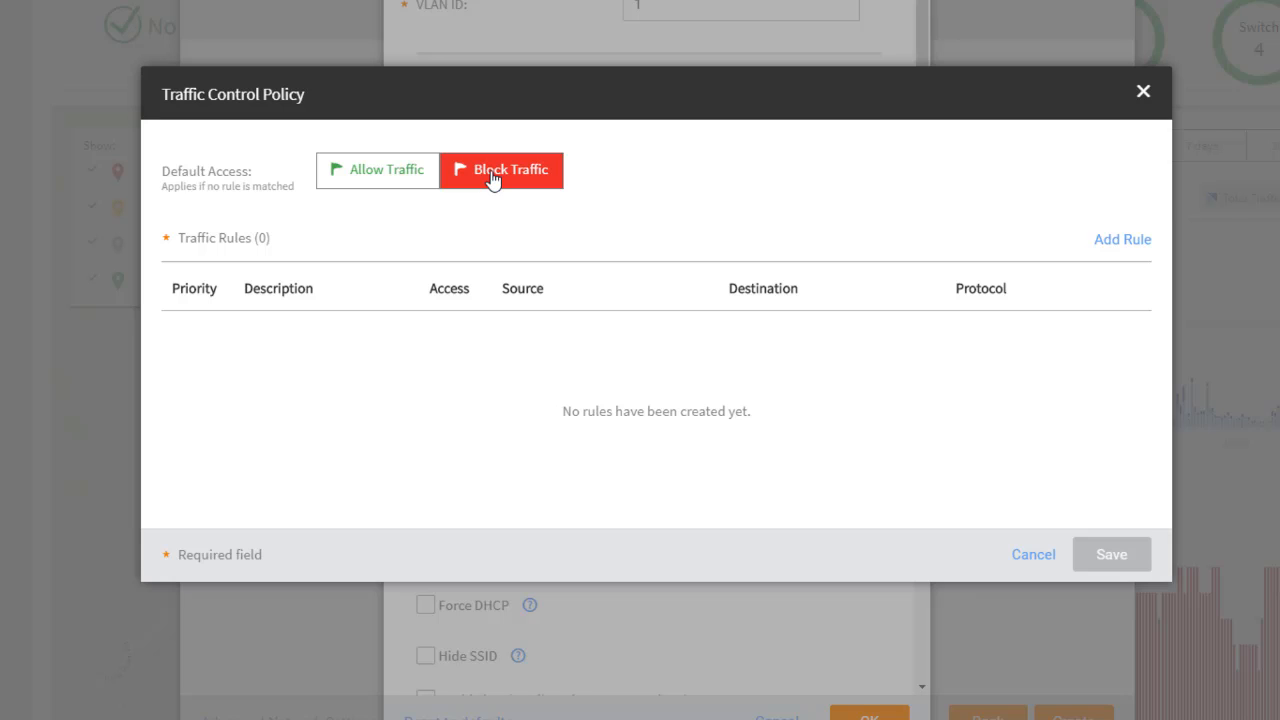
pyautogui.click(1113, 243)
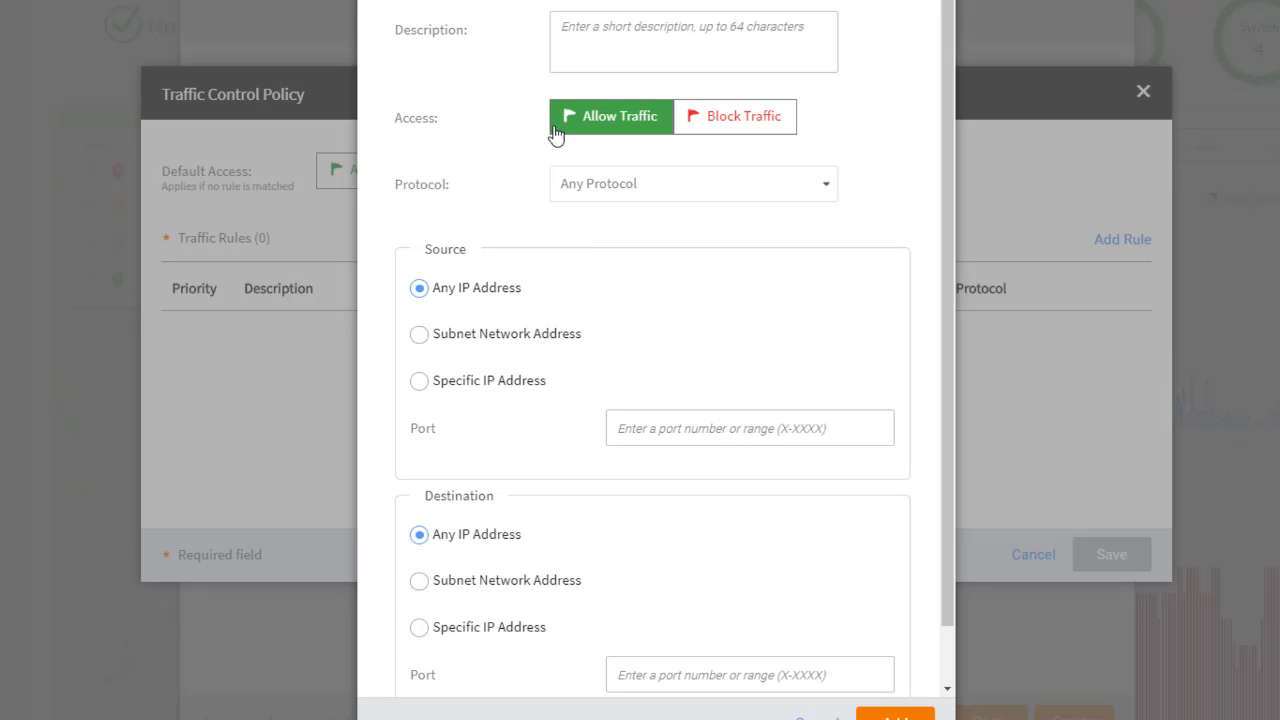
pyautogui.click(826, 189)
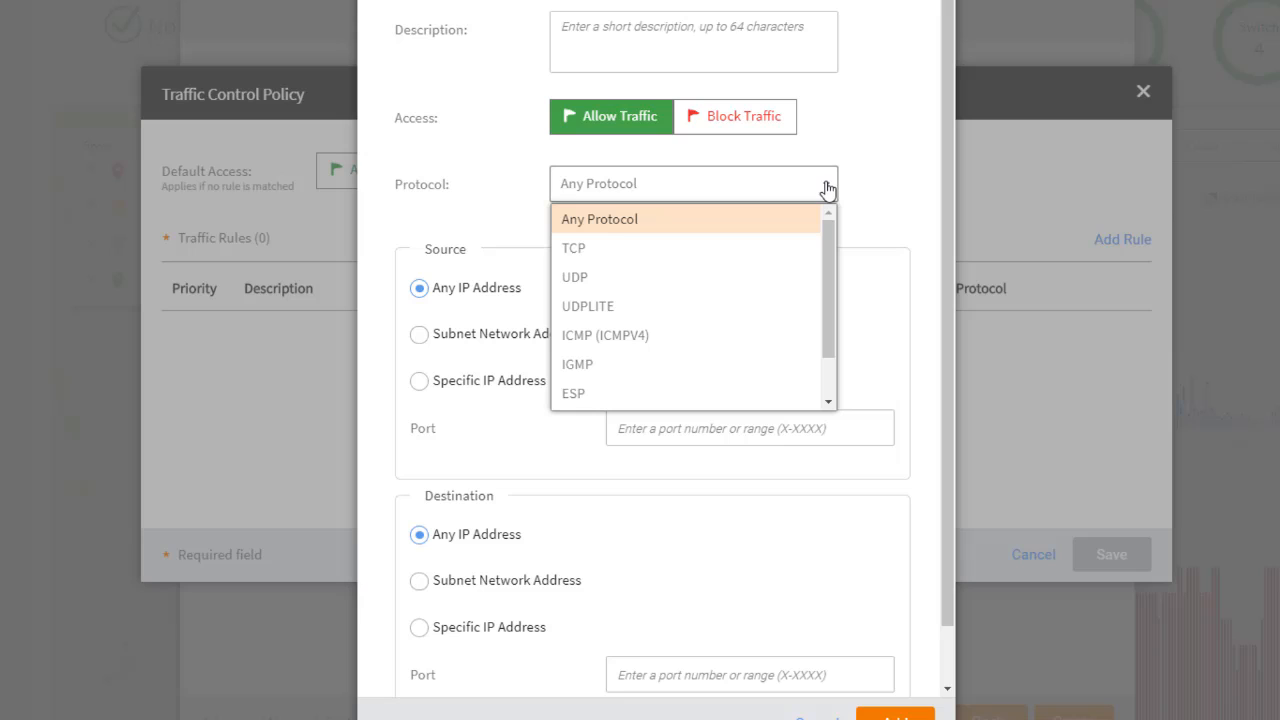
pyautogui.click(919, 162)
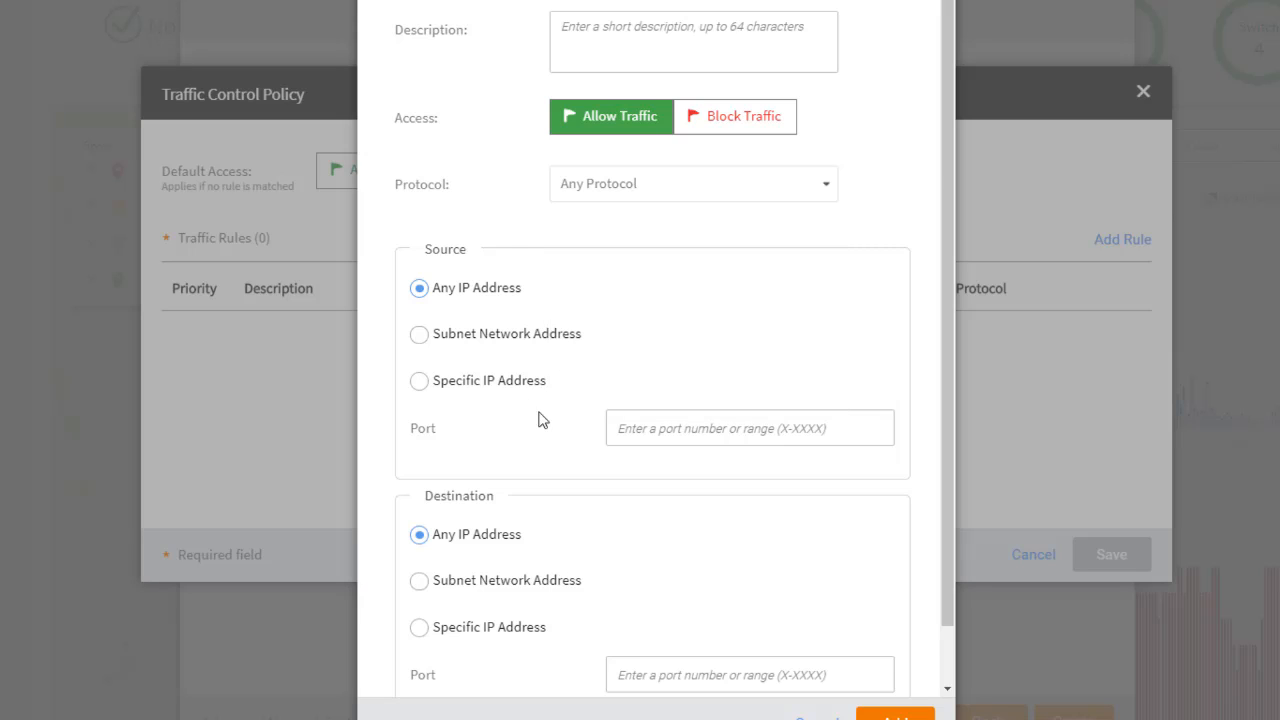
pyautogui.click(421, 384)
pyautogui.click(419, 288)
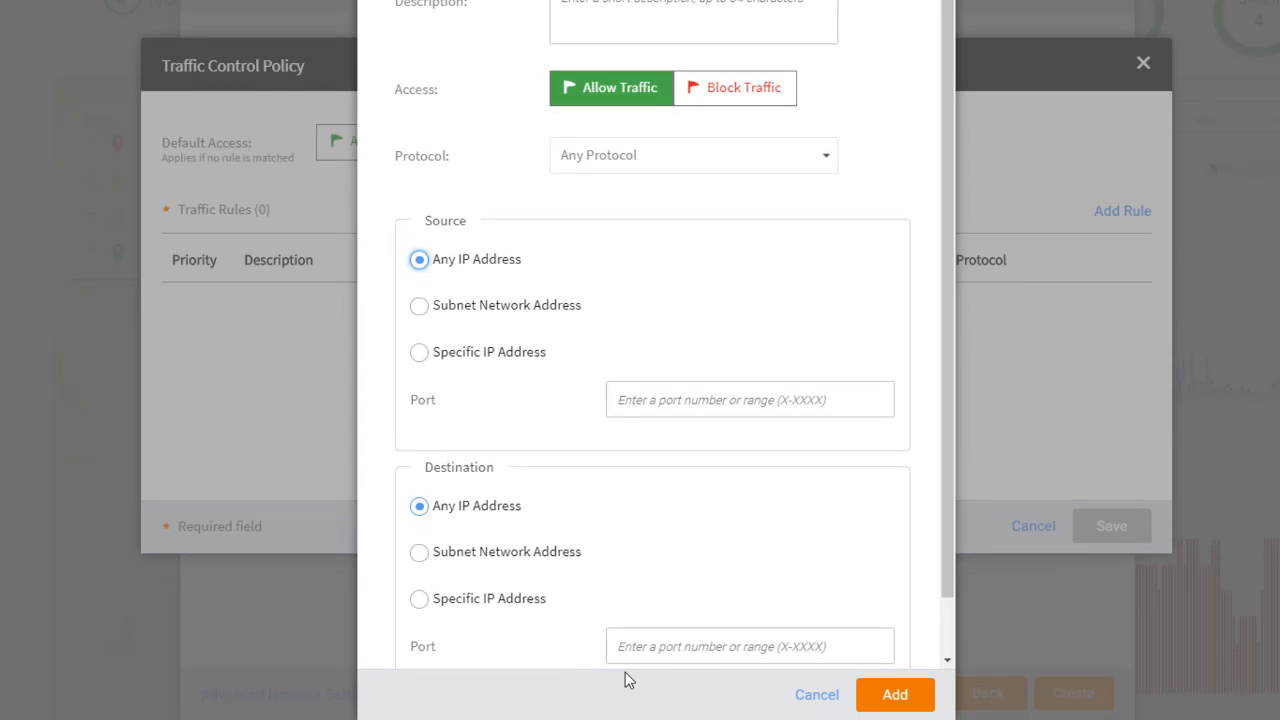
pyautogui.click(803, 689)
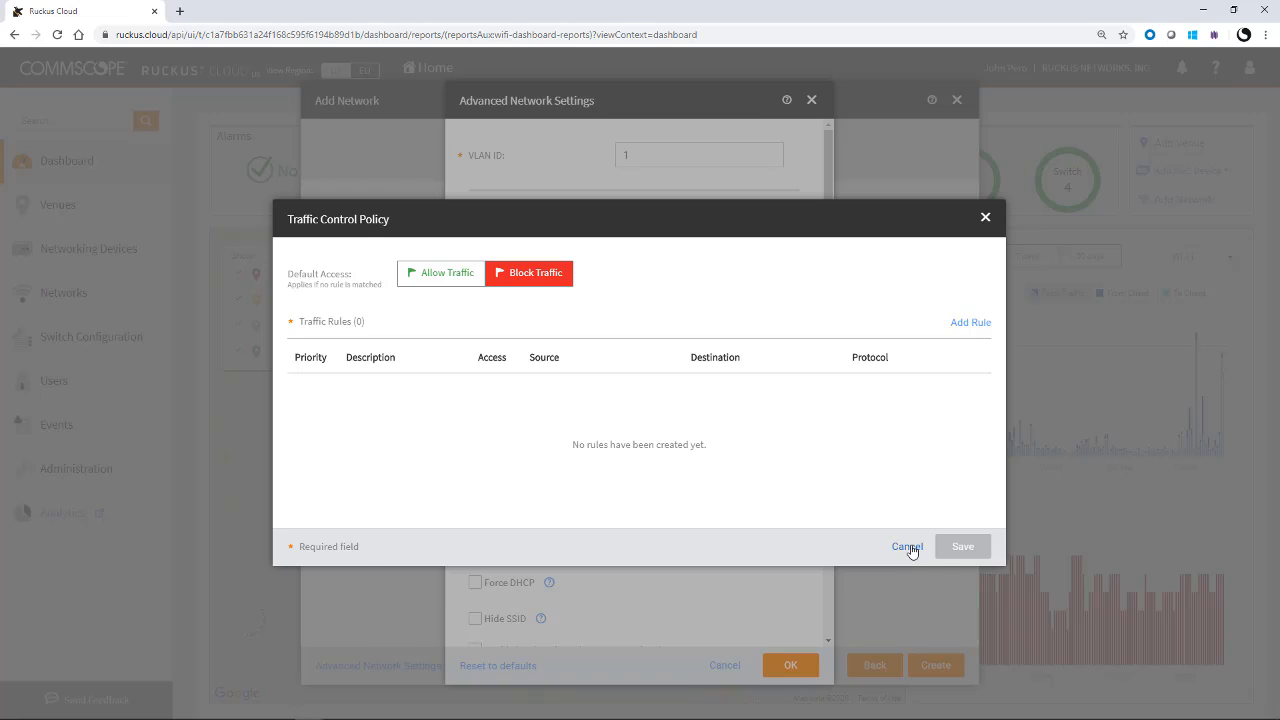
pyautogui.click(908, 547)
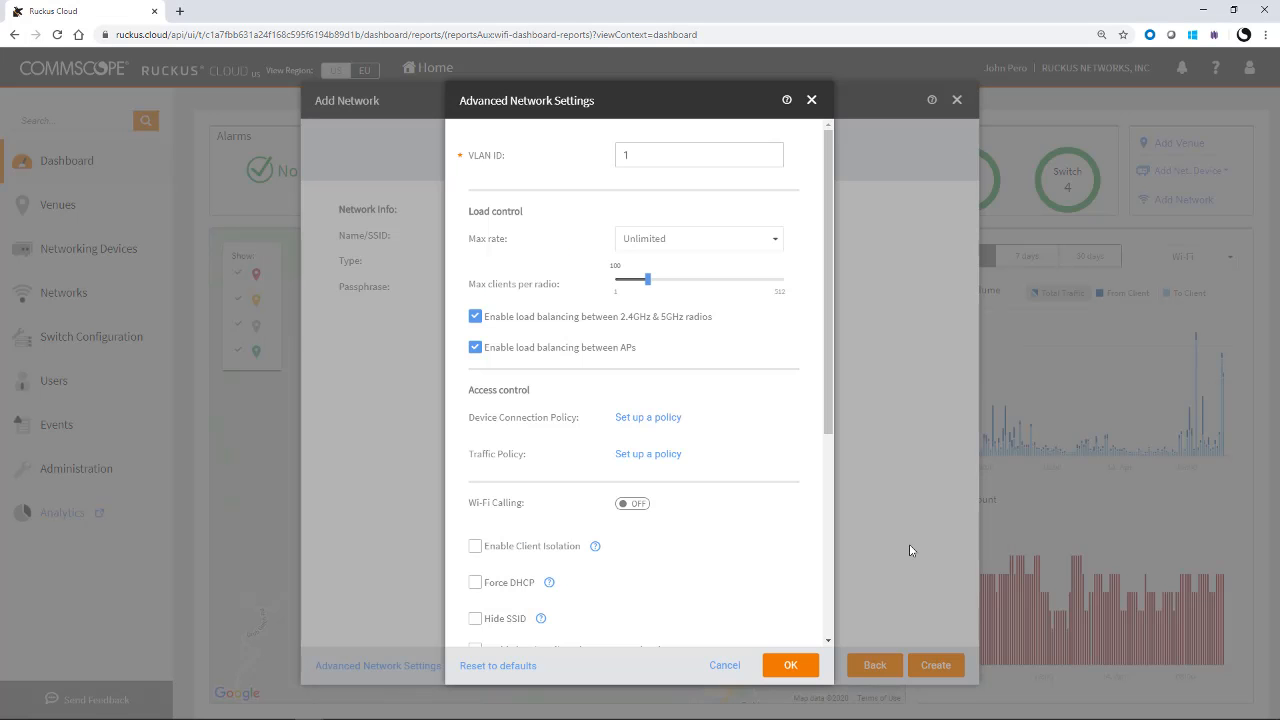
# - Try enabling Wi-Fi Calling in the advanced network settings, view the profile selection, and cancel it
pyautogui.scroll(-2, 735, 510)
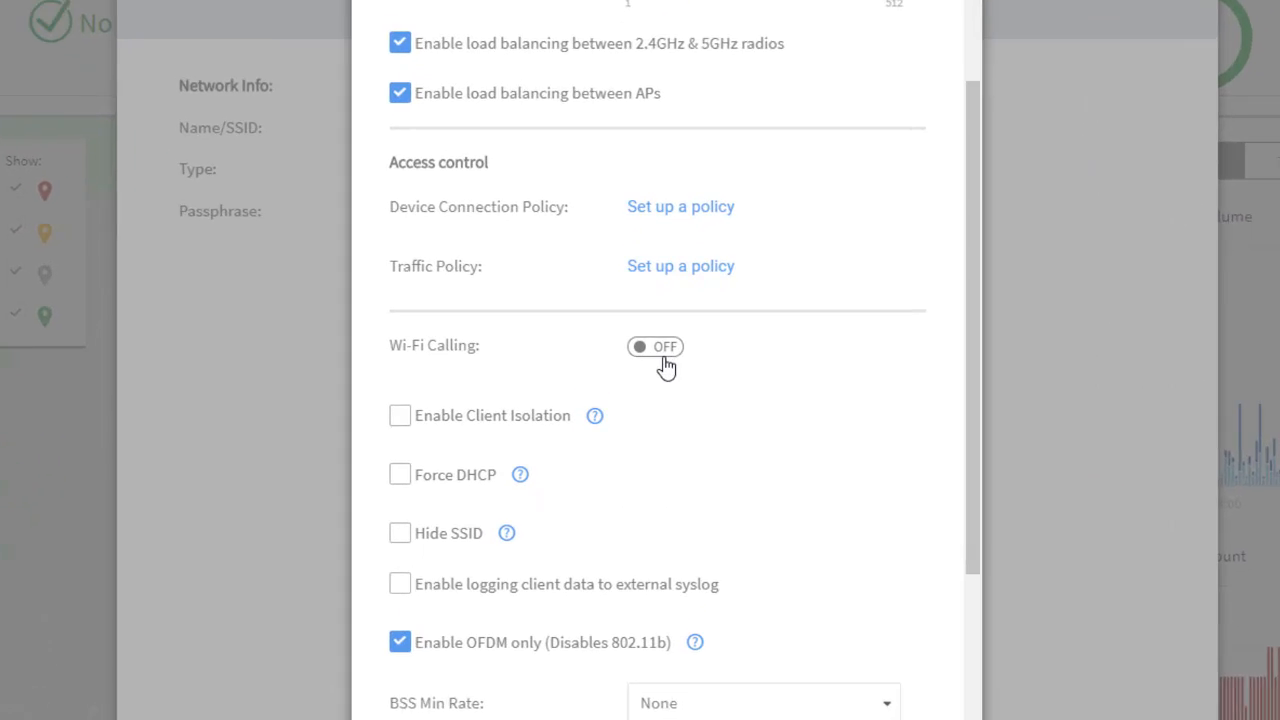
pyautogui.click(633, 371)
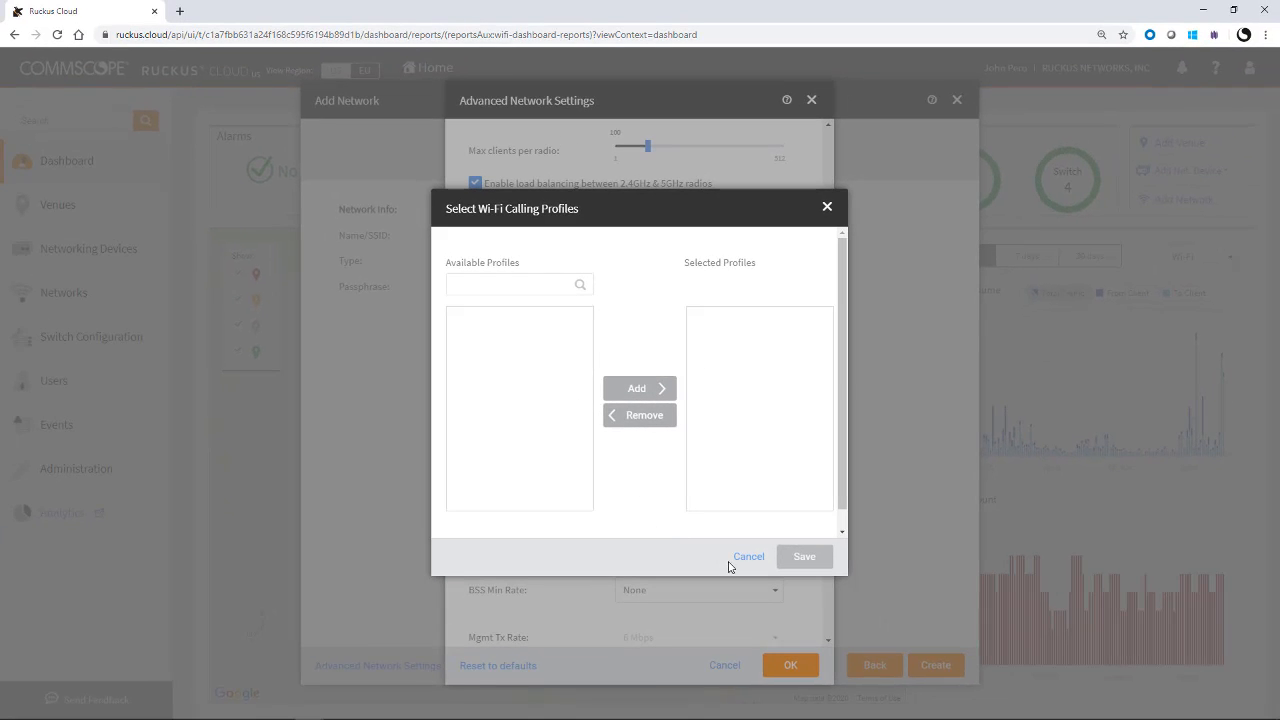
pyautogui.click(748, 556)
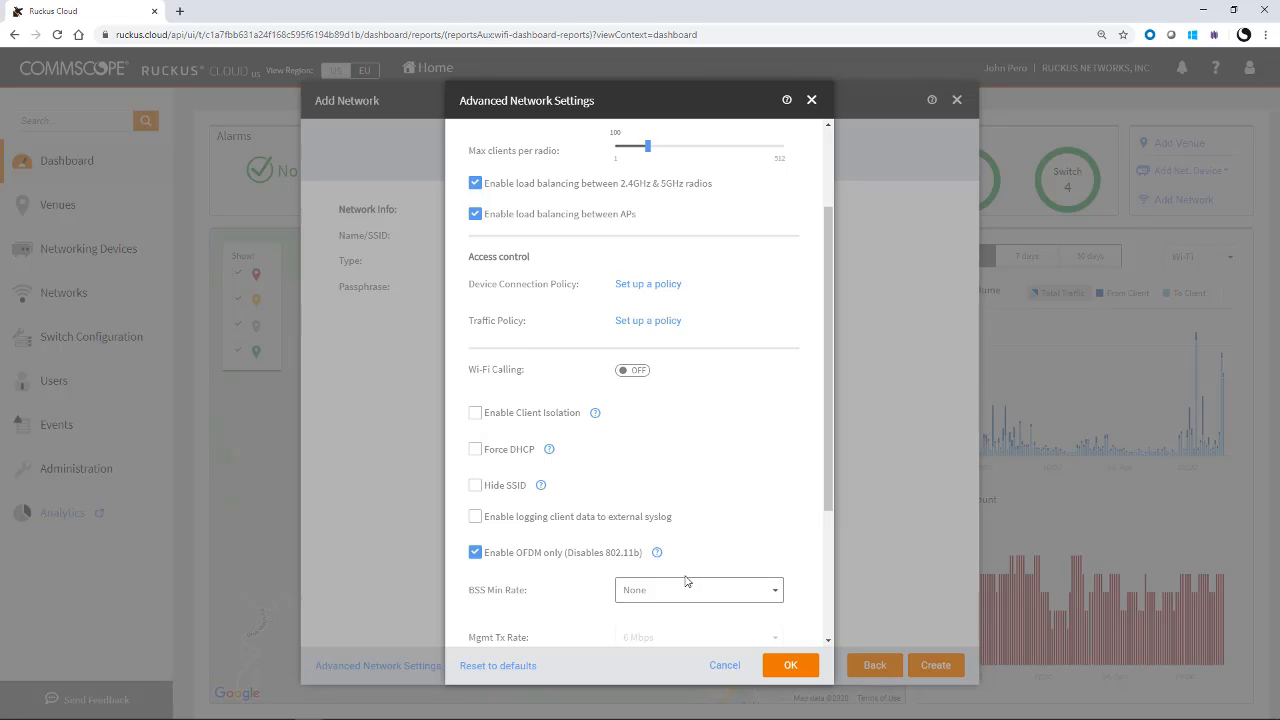
# - View the BSS Min Rate options in the advanced network settings and cancel out to the network summary
pyautogui.scroll(-3, 700, 560)
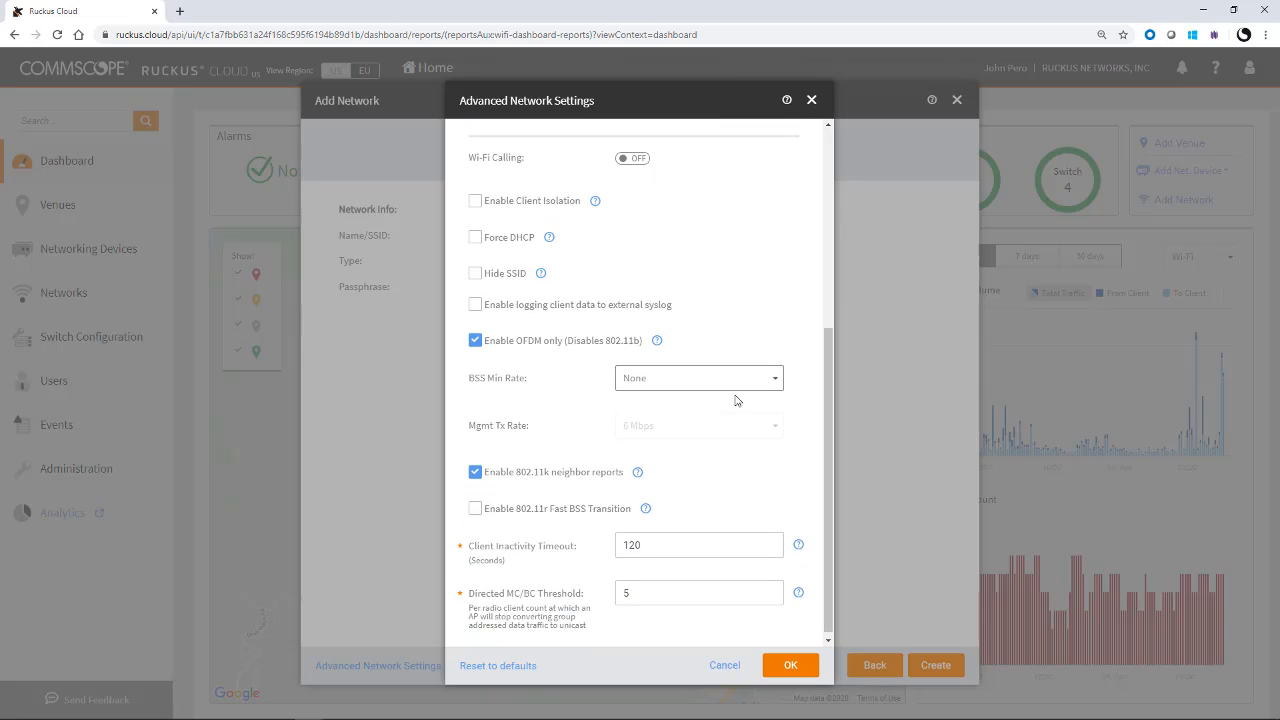
pyautogui.click(764, 384)
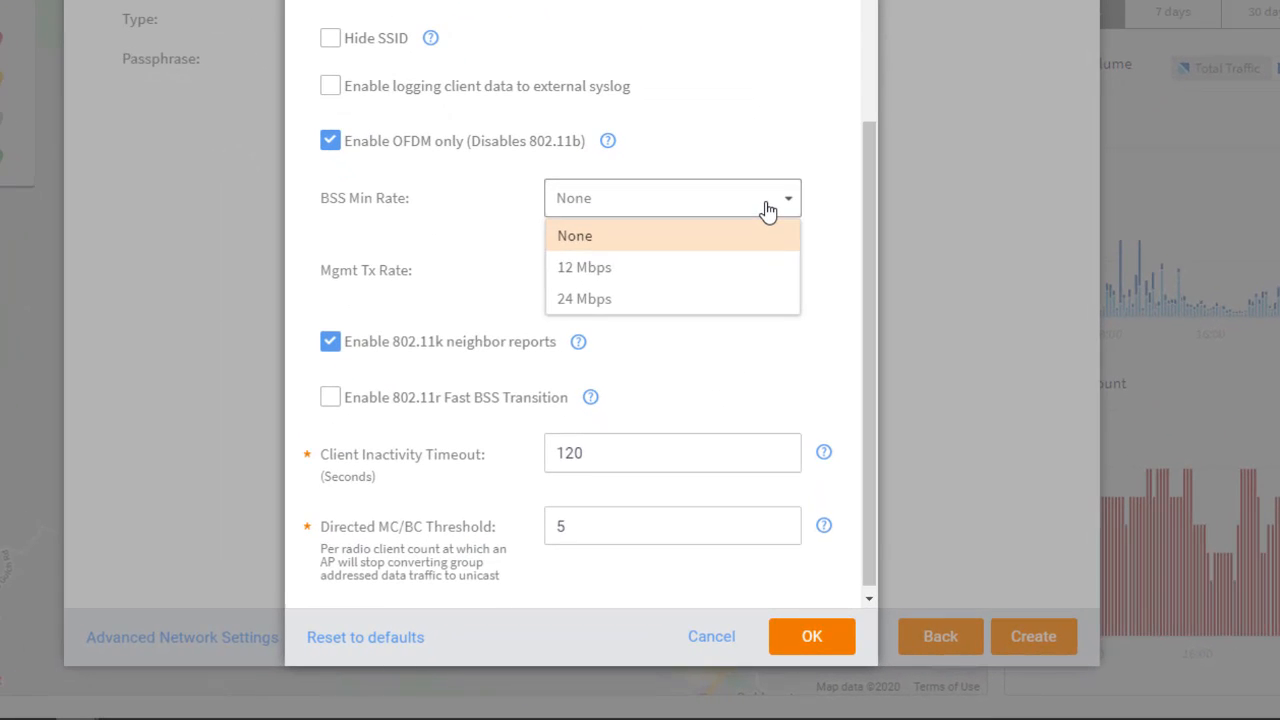
pyautogui.click(767, 210)
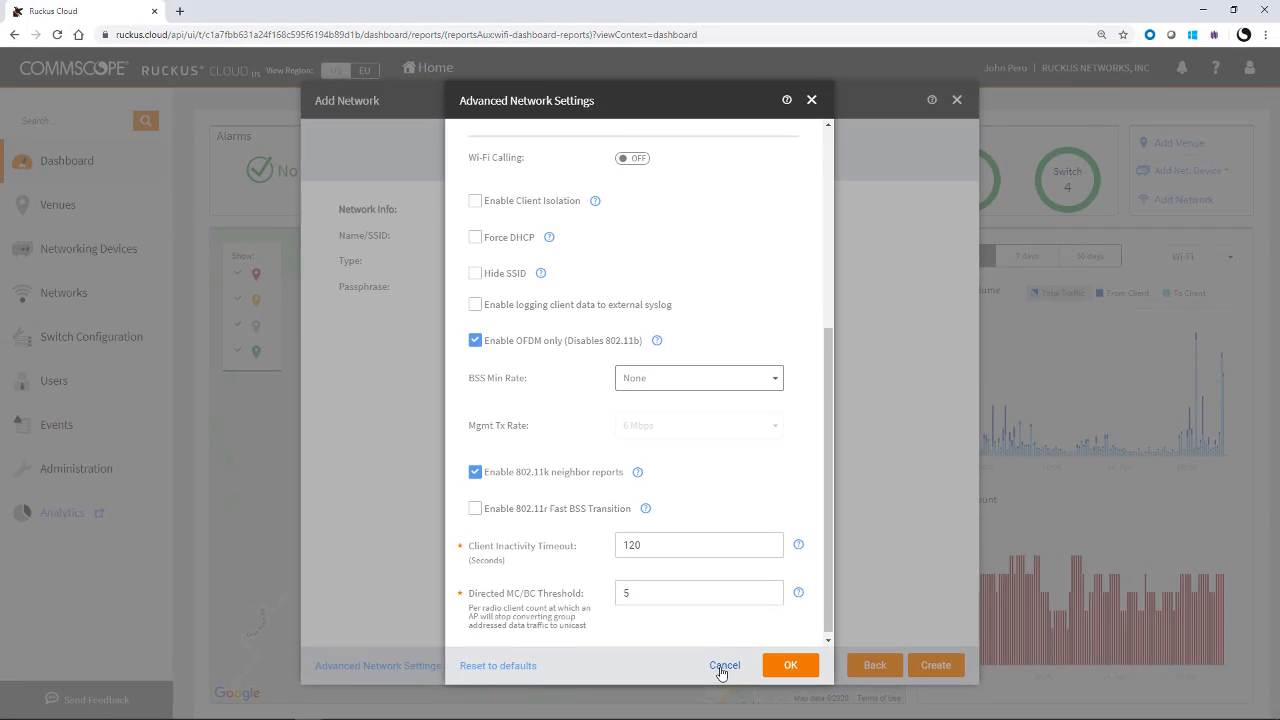
pyautogui.click(723, 667)
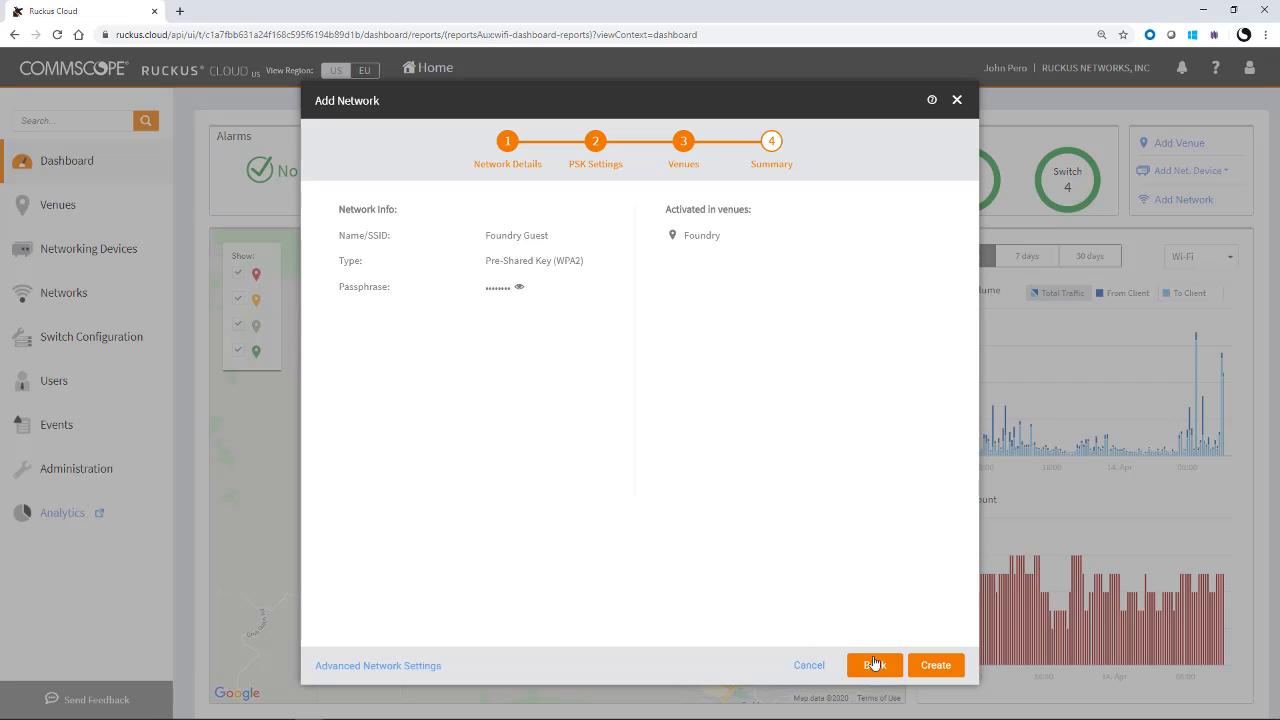
# - Create the Foundry Guest network and view its overview and the list of networks
pyautogui.click(935, 666)
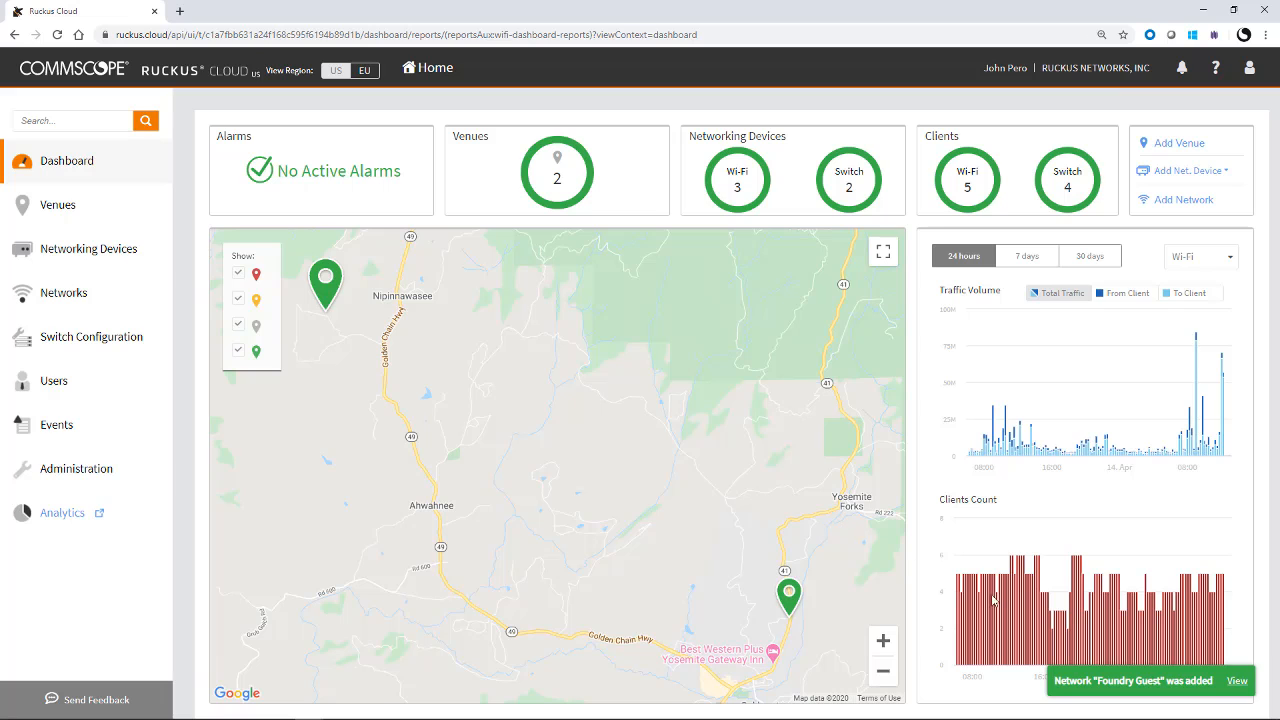
pyautogui.click(1237, 683)
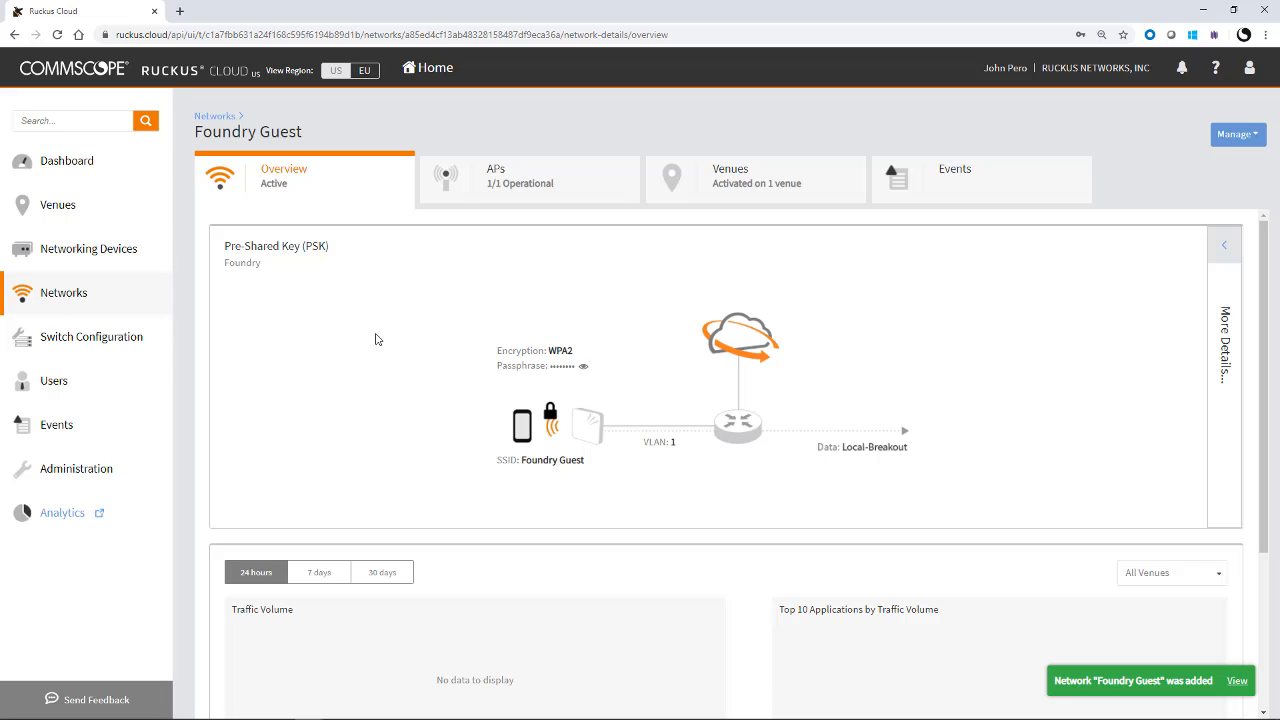
pyautogui.click(47, 298)
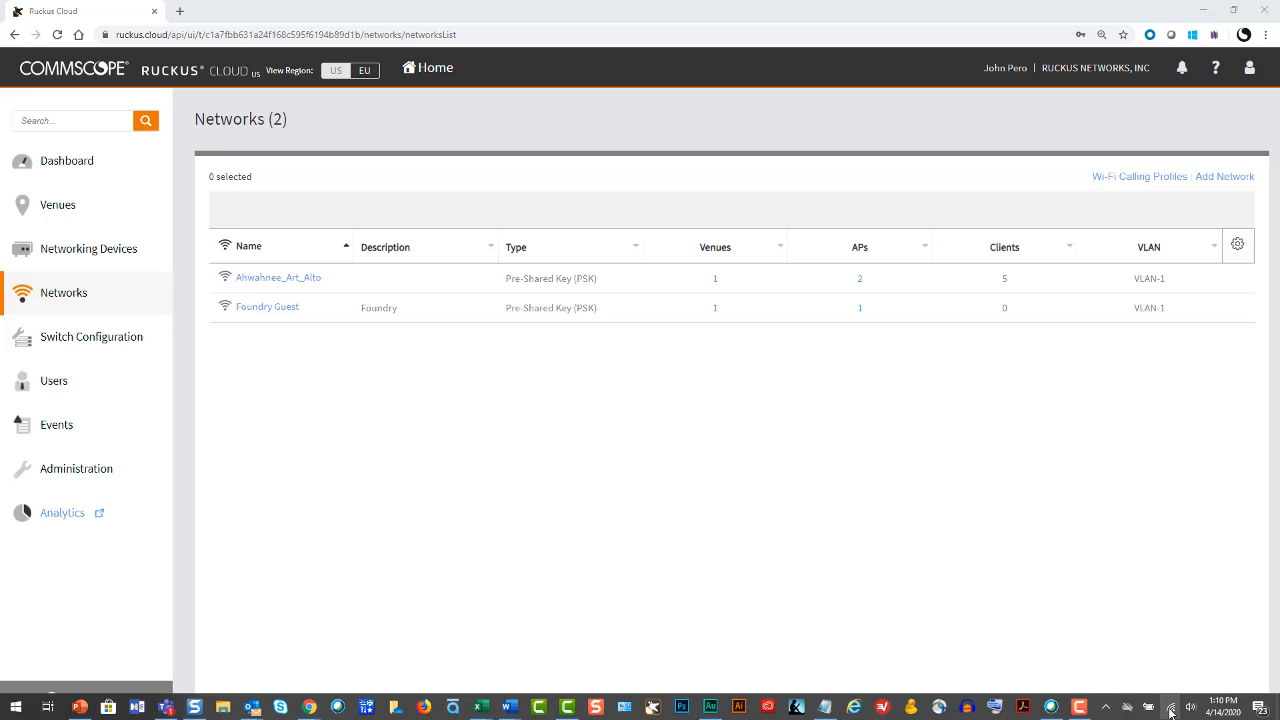
# - Switch to the Windows list of available Wi-Fi networks and select Foundry Guest for connection
pyautogui.click(1166, 710)
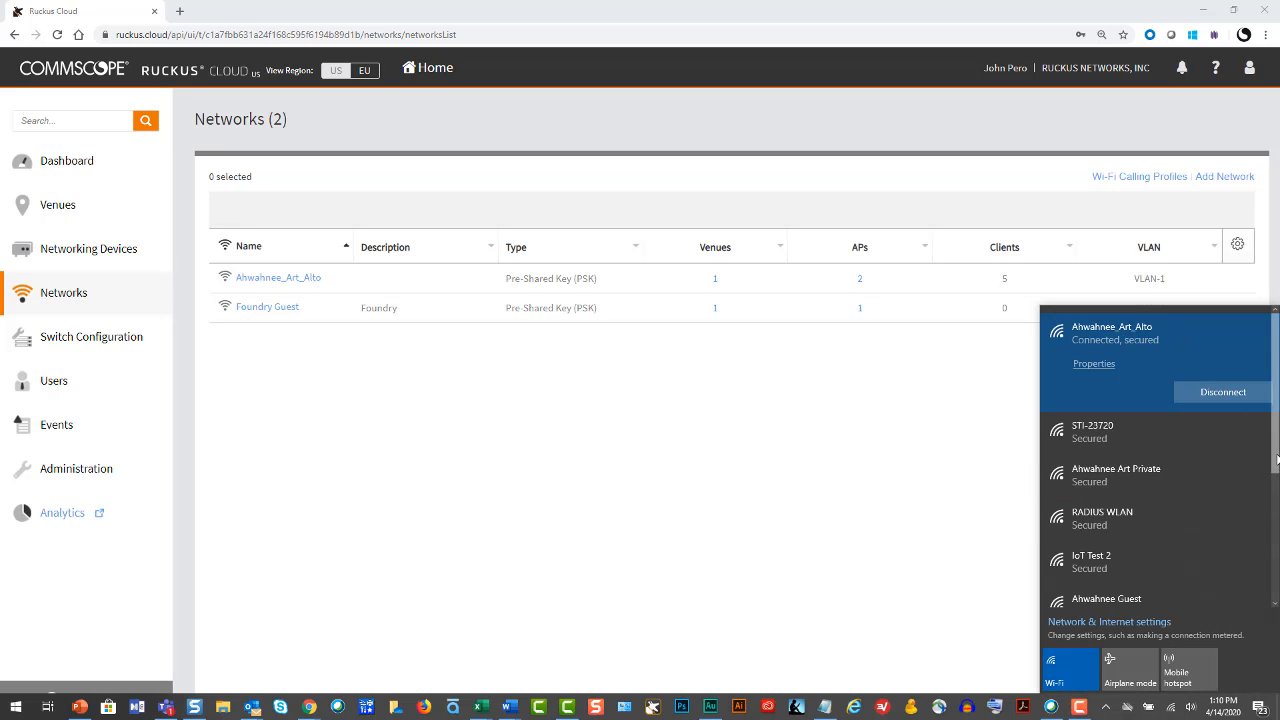
pyautogui.scroll(-2, 1160, 480)
pyautogui.scroll(-3, 1155, 455)
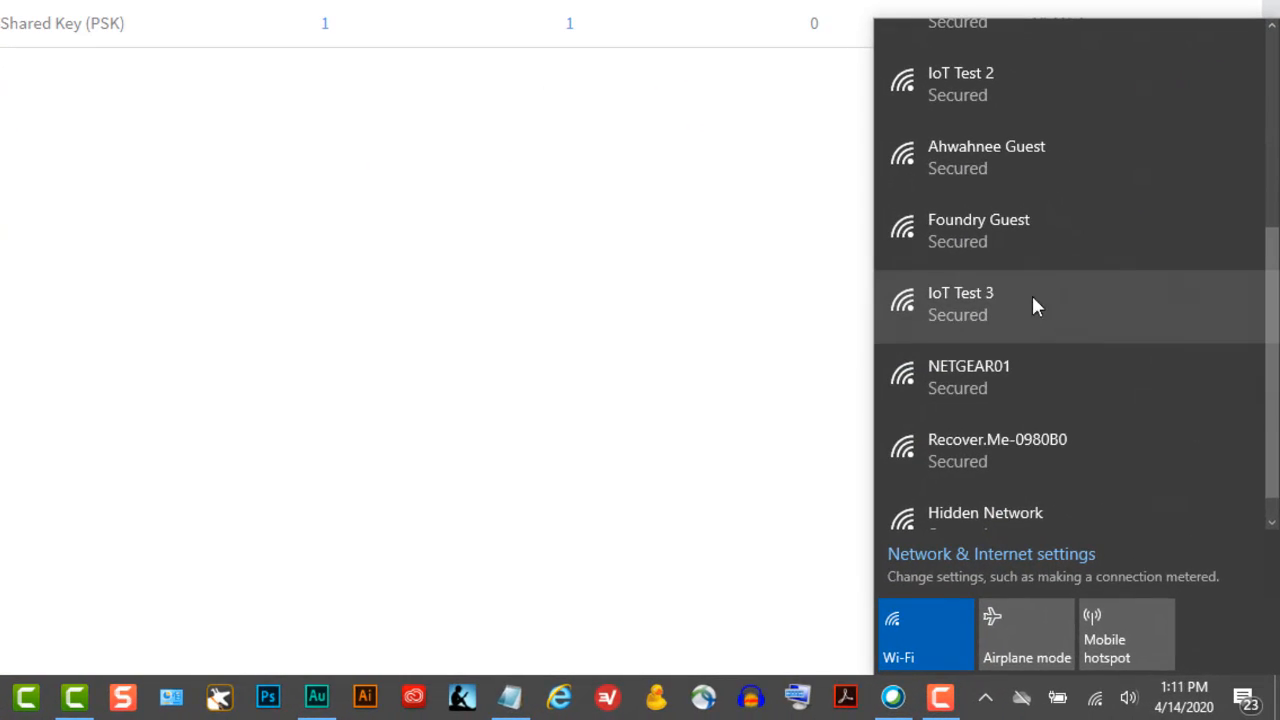
pyautogui.click(961, 234)
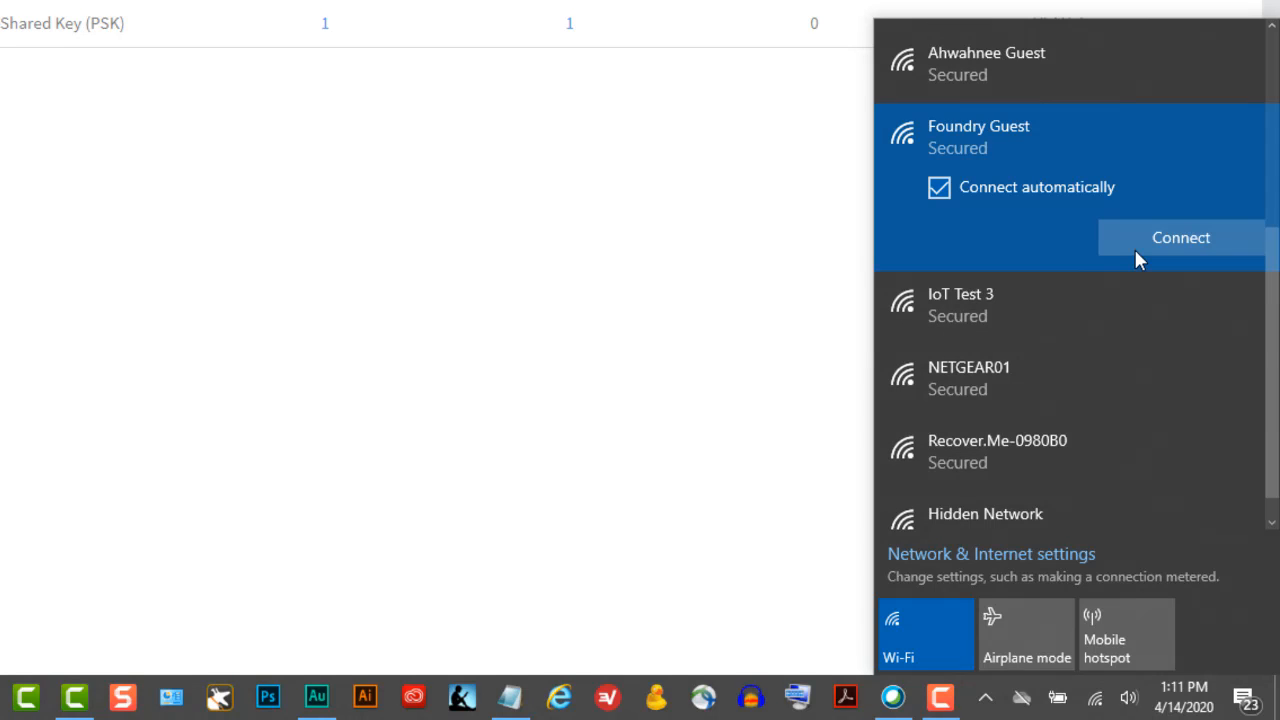